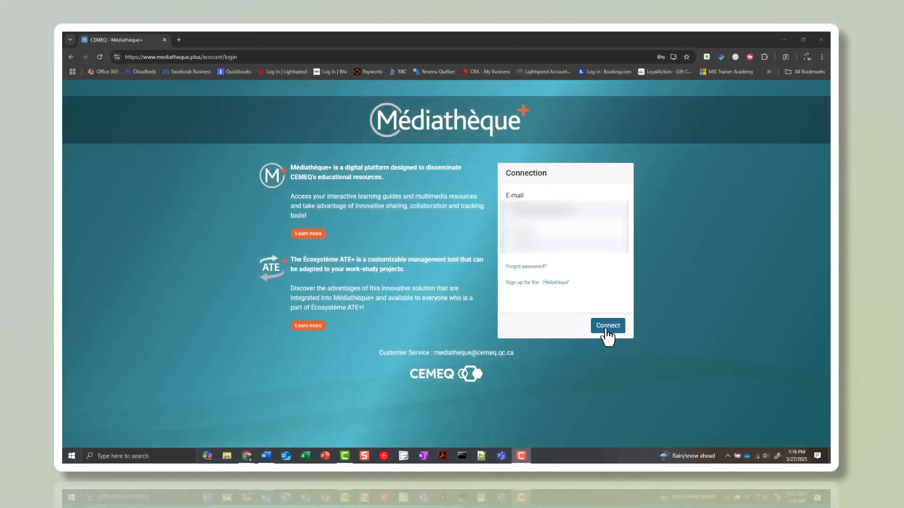
Sign in to Médiathèque+ and show the Secretarial Studies resources for competency 10 - Accounting Operations
{"action": "left_click", "coordinate": [607, 329]}
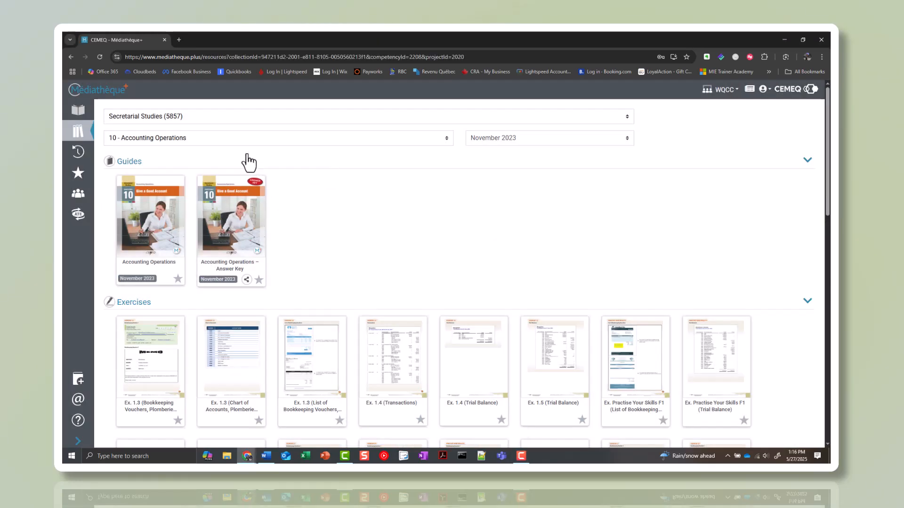
{"action": "left_click", "coordinate": [251, 139]}
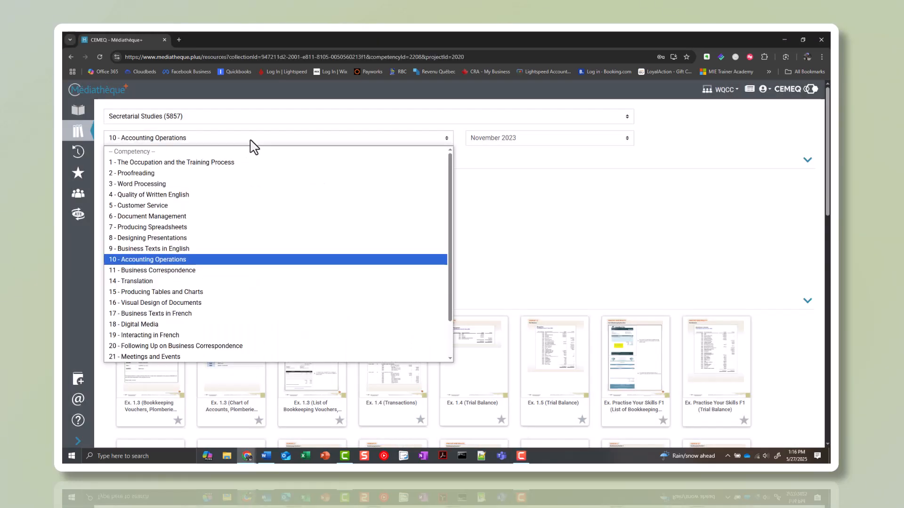
{"action": "left_click", "coordinate": [175, 260]}
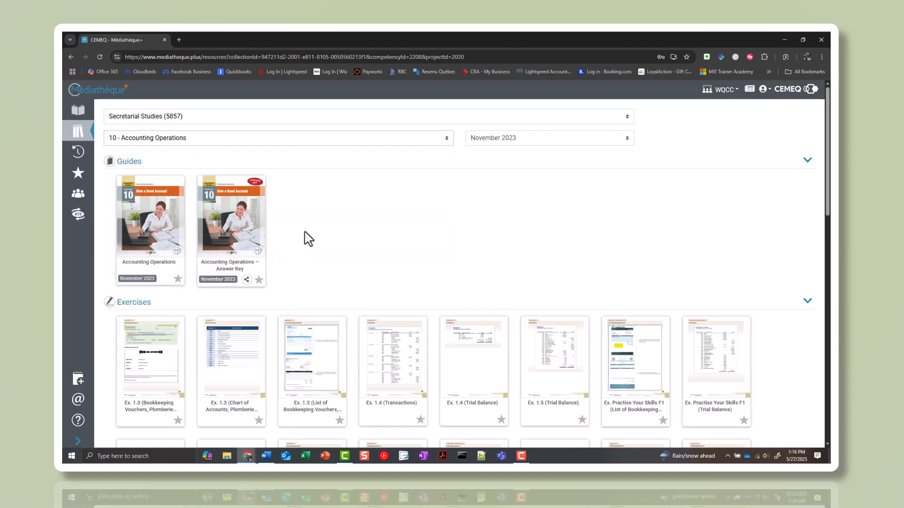
Download the Sage 50 files (Mangebien) - version 2021.0 resource from the Exercises section
{"action": "scroll", "coordinate": [308, 239], "scroll_direction": "down", "scroll_amount": 3}
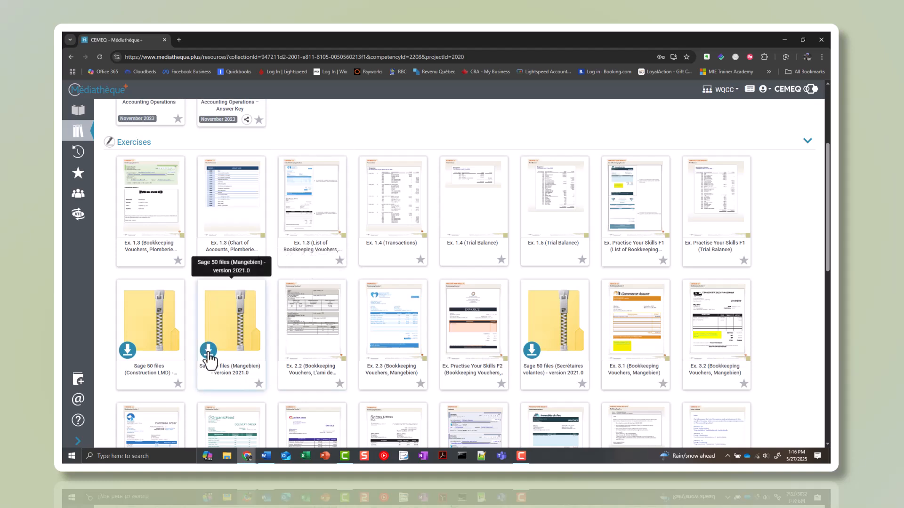
{"action": "left_click", "coordinate": [208, 354]}
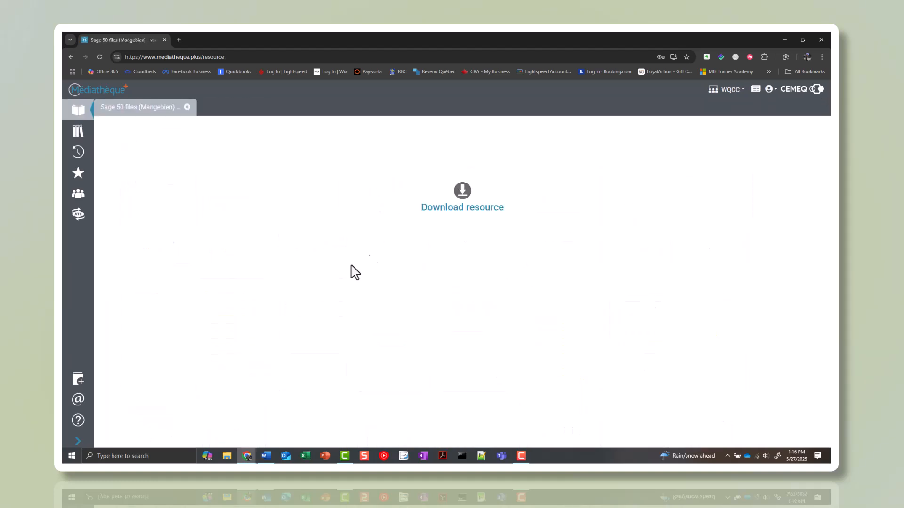
{"action": "left_click", "coordinate": [446, 206]}
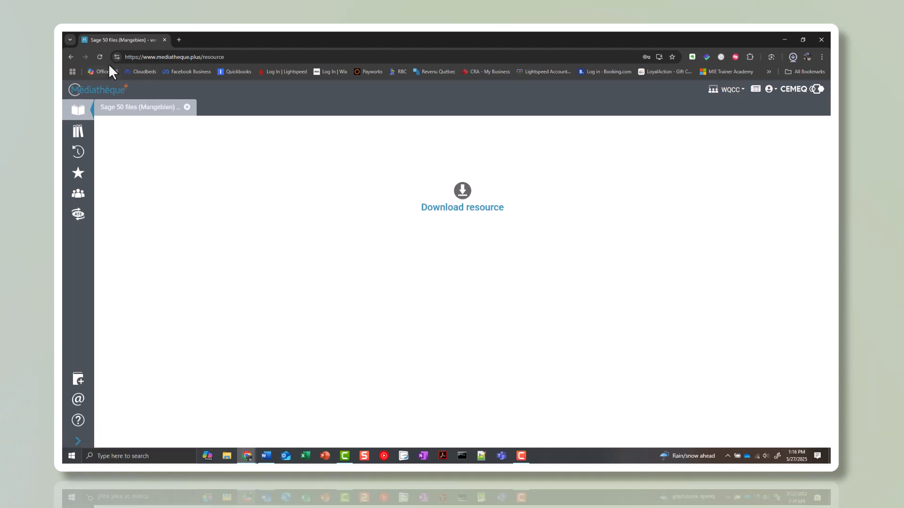
Return to the resource list and download the Sage 50 files (Construction LMD) - version 2021.0 resource
{"action": "left_click", "coordinate": [70, 57]}
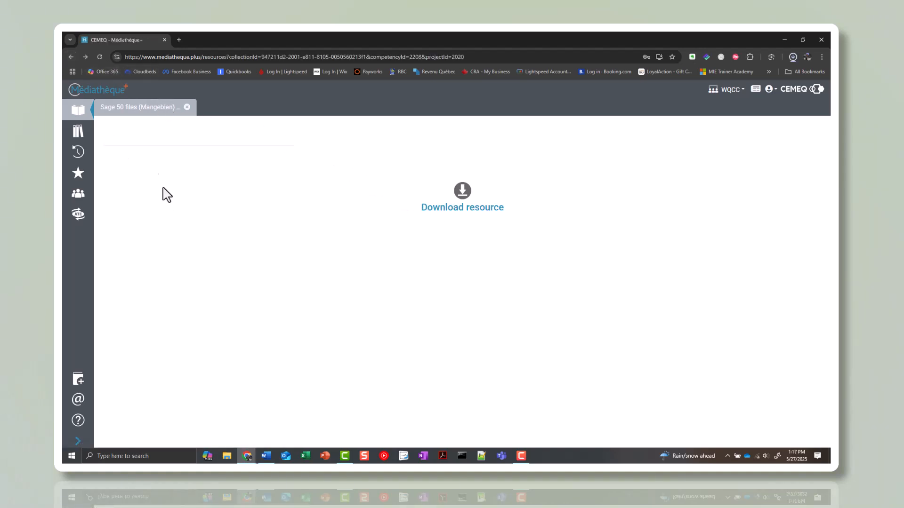
{"action": "scroll", "coordinate": [185, 352], "scroll_direction": "down", "scroll_amount": 8}
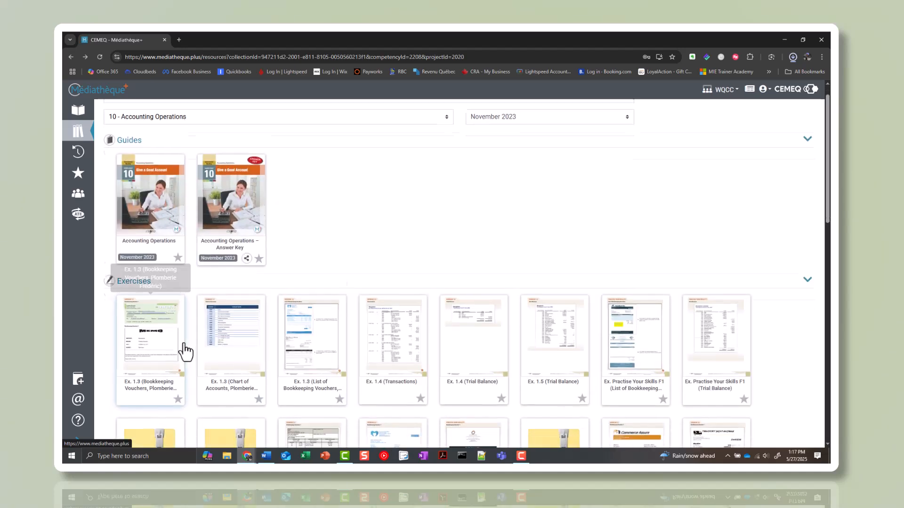
{"action": "scroll", "coordinate": [185, 352], "scroll_direction": "down", "scroll_amount": 1}
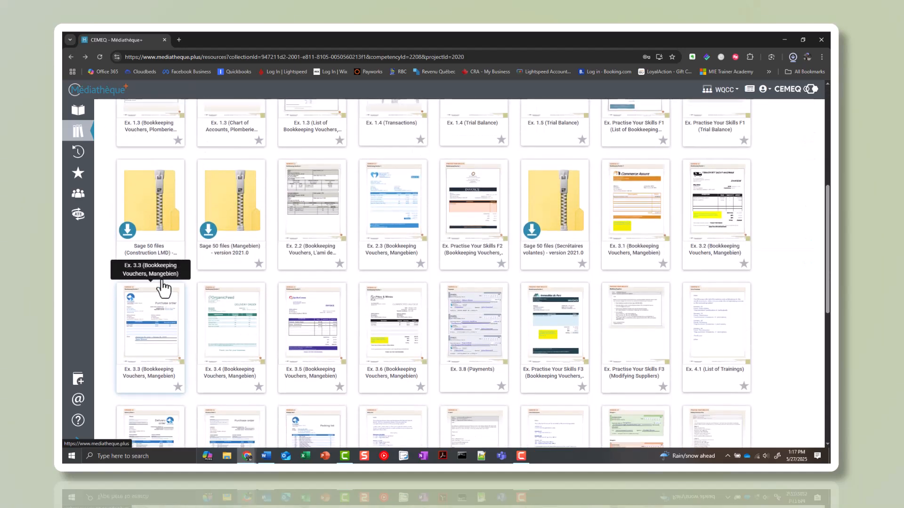
{"action": "left_click", "coordinate": [127, 238]}
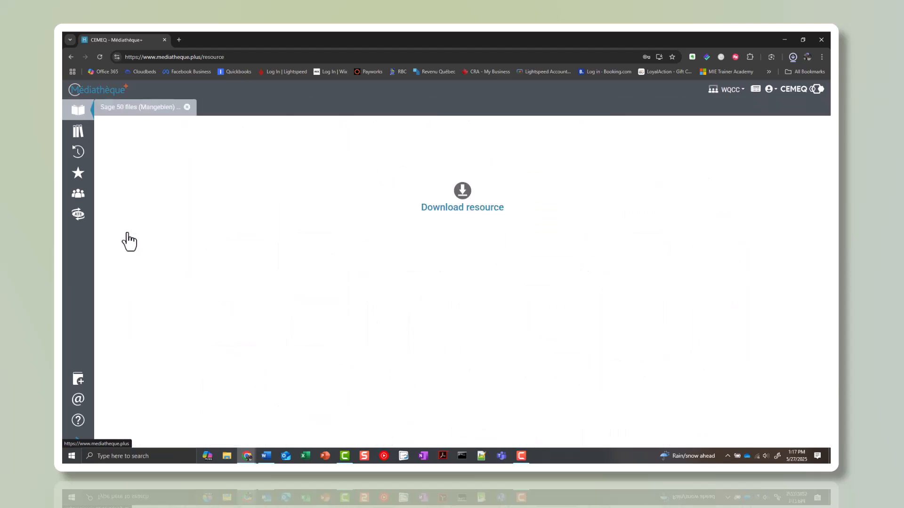
{"action": "left_click", "coordinate": [478, 214]}
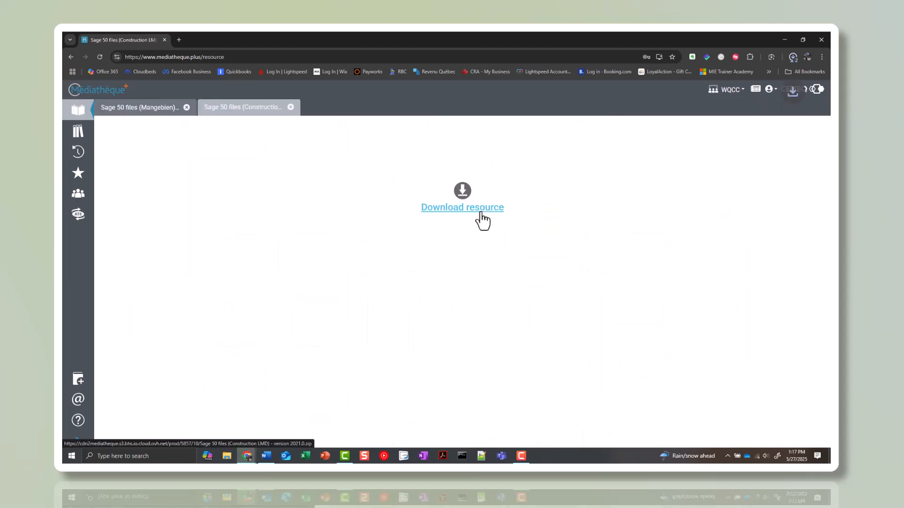
Return to the resource list, open Ex. 3.1 (Bookkeeping Vouchers, Mangebien) and download the document
{"action": "left_click", "coordinate": [70, 56]}
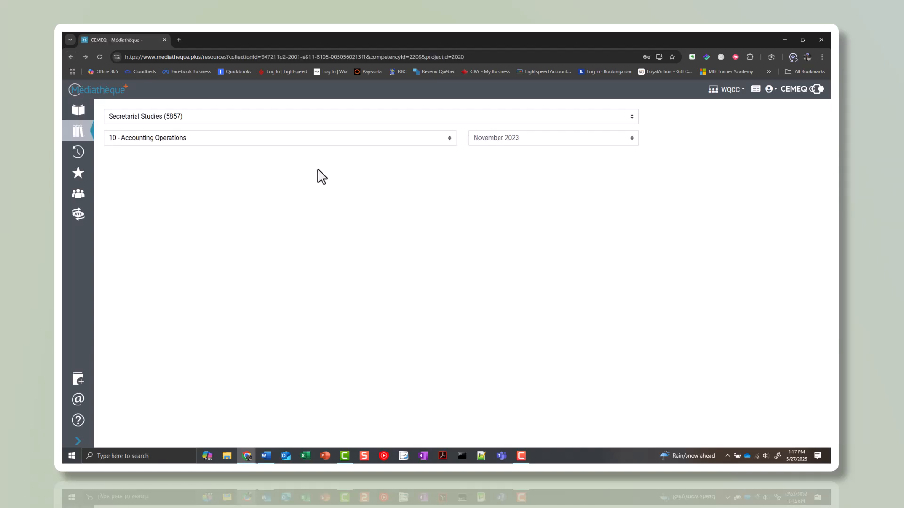
{"action": "scroll", "coordinate": [537, 291], "scroll_direction": "down", "scroll_amount": 3}
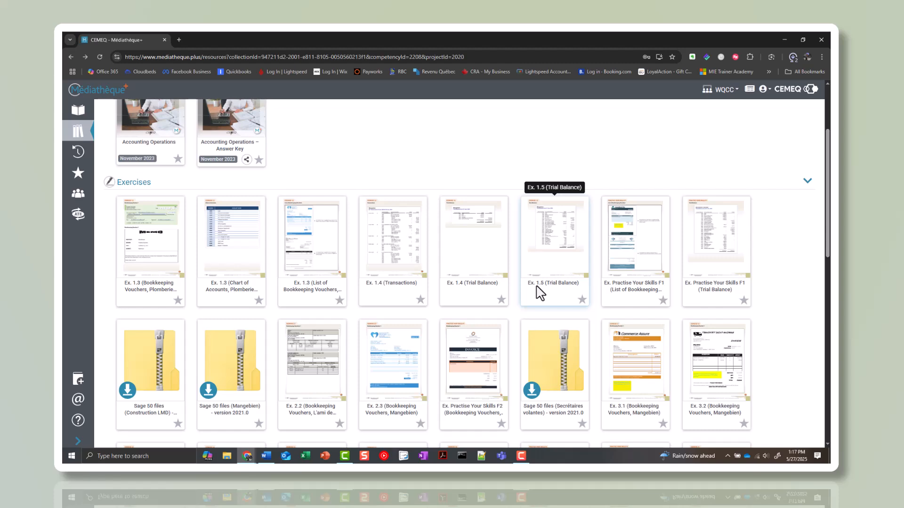
{"action": "scroll", "coordinate": [539, 293], "scroll_direction": "down", "scroll_amount": 1}
{"action": "scroll", "coordinate": [631, 282], "scroll_direction": "down", "scroll_amount": 1}
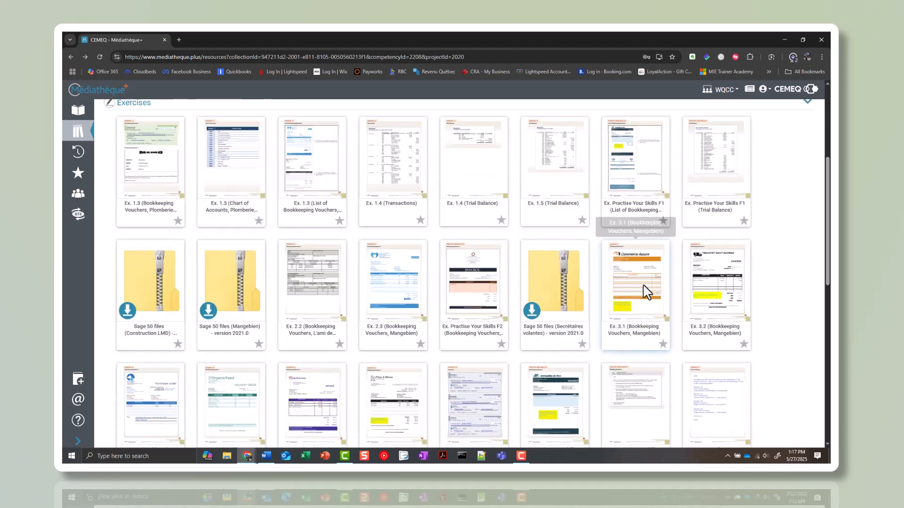
{"action": "left_click", "coordinate": [636, 332]}
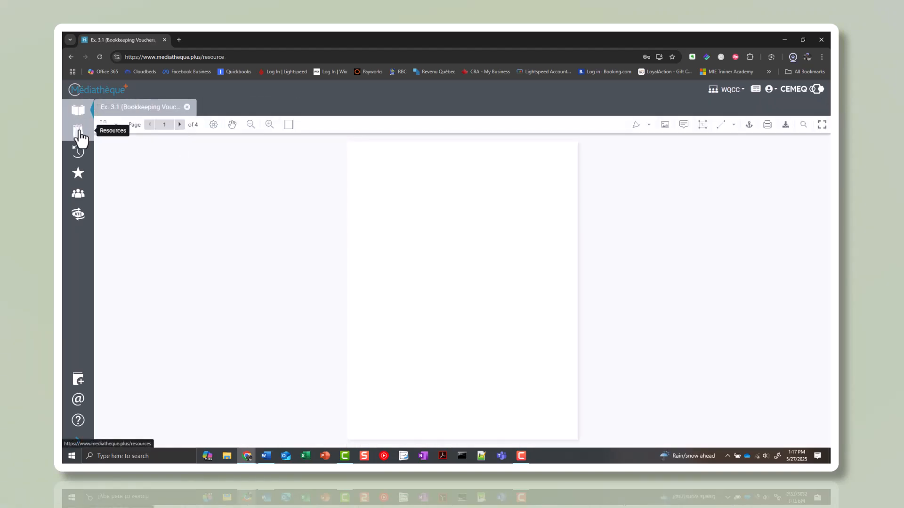
{"action": "left_click", "coordinate": [785, 125]}
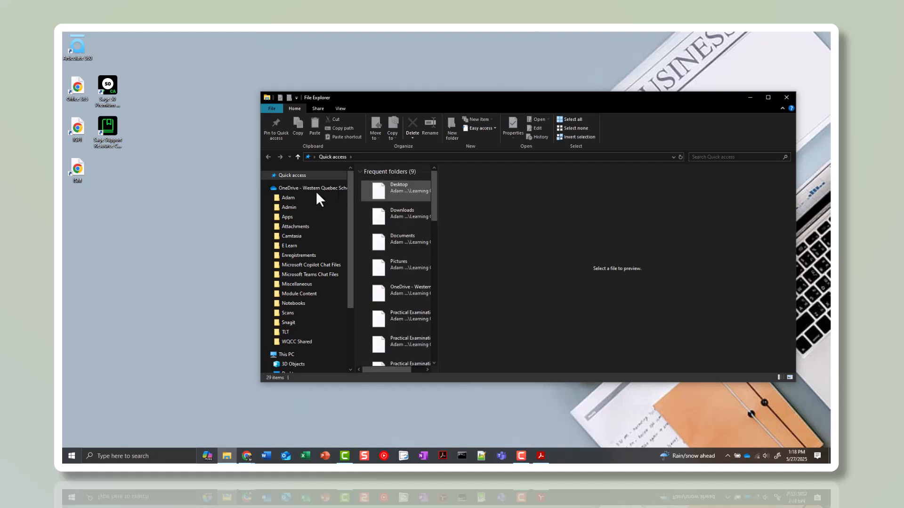
In File Explorer, move the newly downloaded Mangebien and Construction LMD zip files from Downloads to the desktop and place them below the shortcuts
{"action": "scroll", "coordinate": [294, 329], "scroll_direction": "down", "scroll_amount": 2}
{"action": "left_click", "coordinate": [293, 355]}
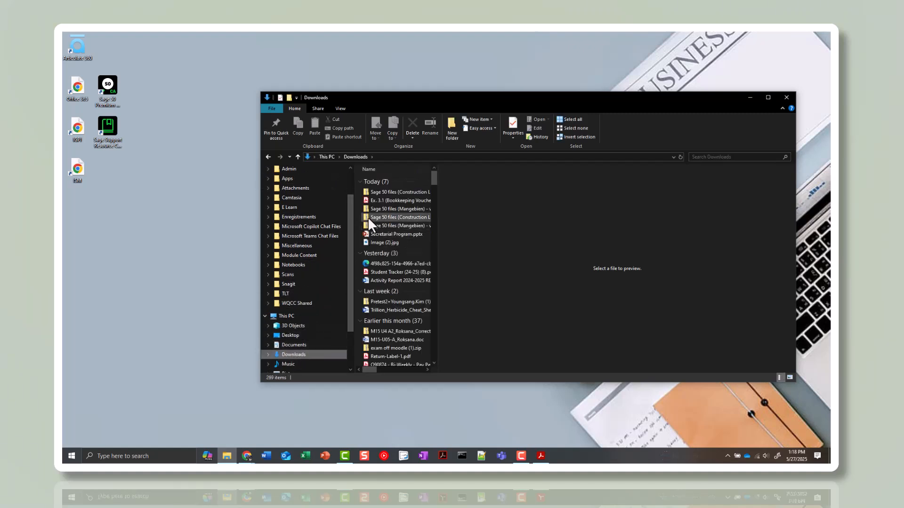
{"action": "left_click", "coordinate": [391, 190]}
{"action": "left_click", "coordinate": [390, 202], "text": "ctrl"}
{"action": "left_click_drag", "start_coordinate": [391, 201], "coordinate": [390, 210]}
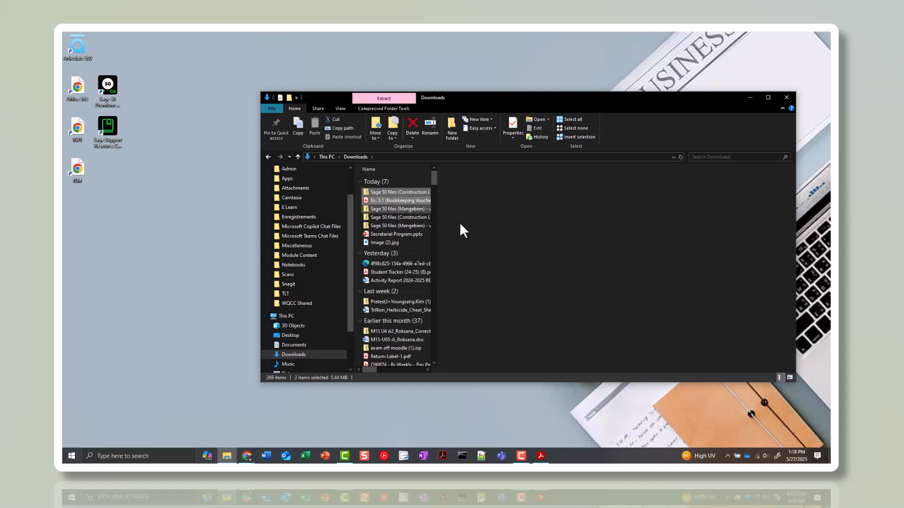
{"action": "left_click", "coordinate": [401, 208], "text": "ctrl"}
{"action": "left_click_drag", "start_coordinate": [401, 208], "coordinate": [210, 207]}
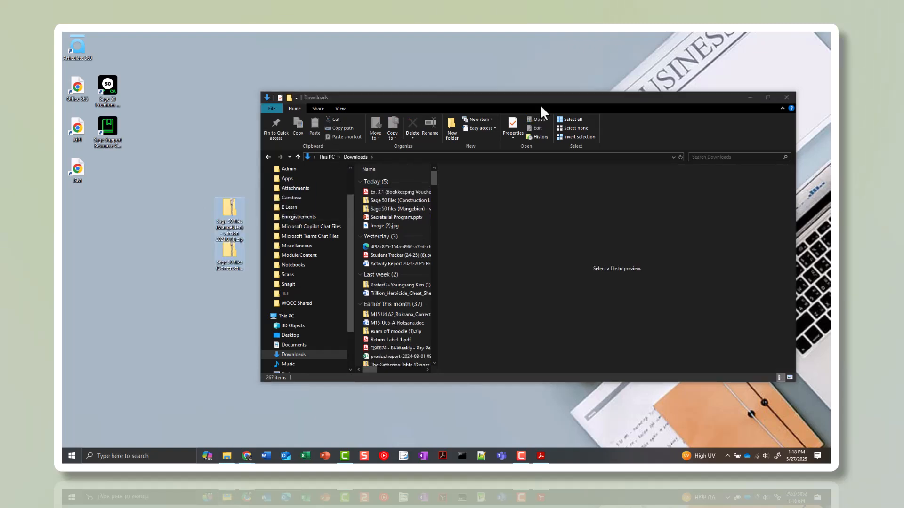
{"action": "left_click", "coordinate": [786, 98]}
{"action": "left_click_drag", "start_coordinate": [221, 228], "coordinate": [111, 194]}
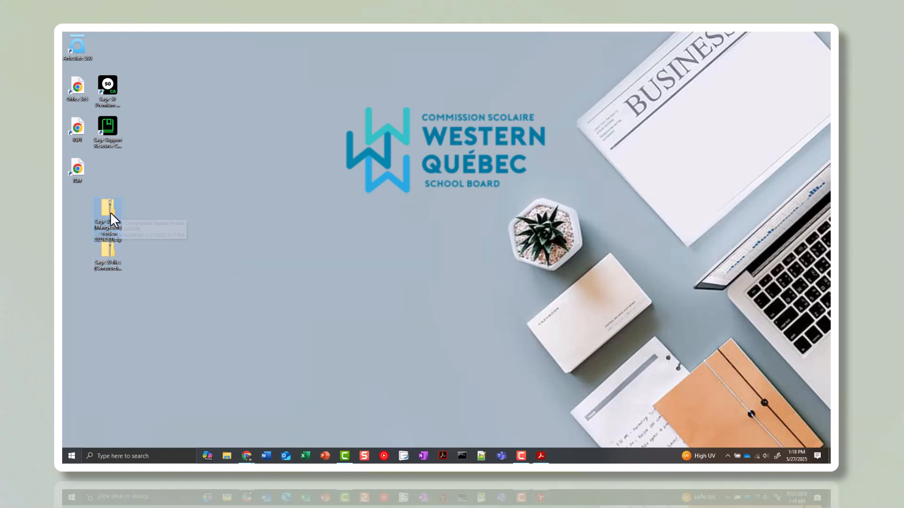
Extract the Mangebien zip file directly to the Desktop folder and close the resulting folder window
{"action": "right_click", "coordinate": [109, 212]}
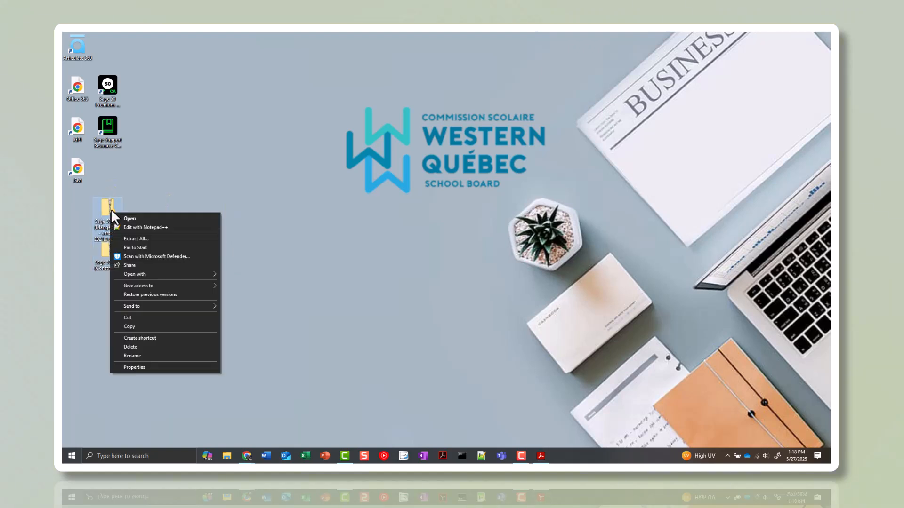
{"action": "left_click", "coordinate": [139, 241]}
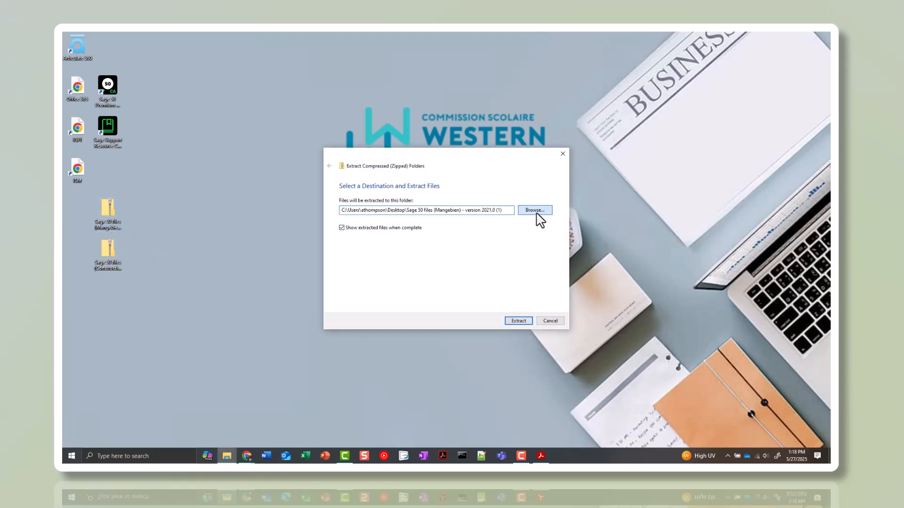
{"action": "left_click", "coordinate": [537, 214]}
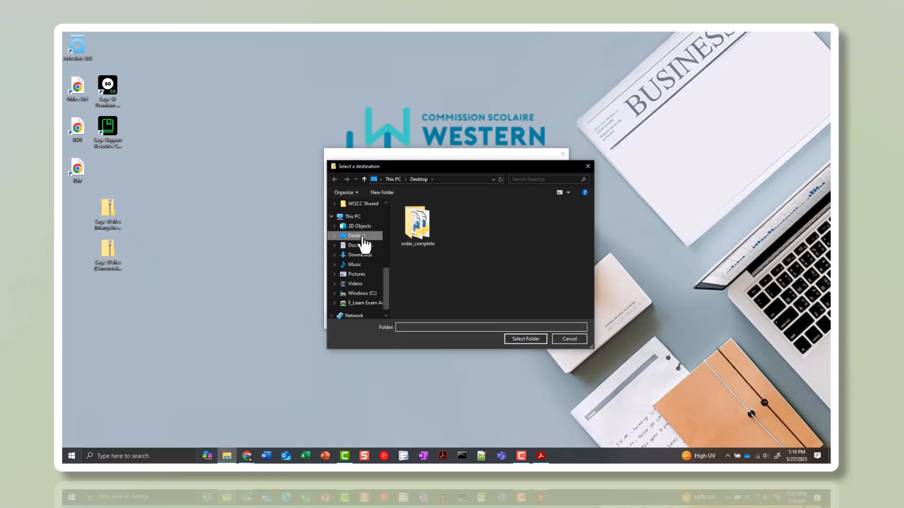
{"action": "left_click", "coordinate": [513, 338]}
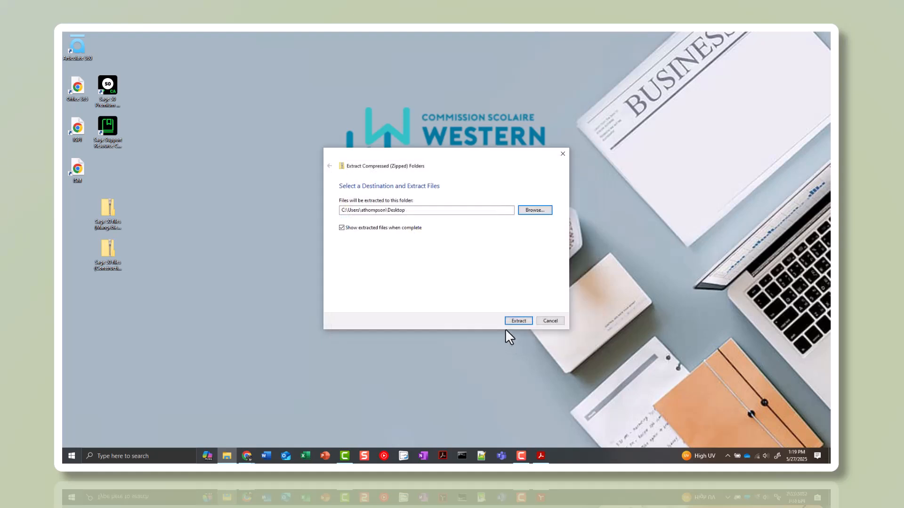
{"action": "left_click", "coordinate": [519, 322]}
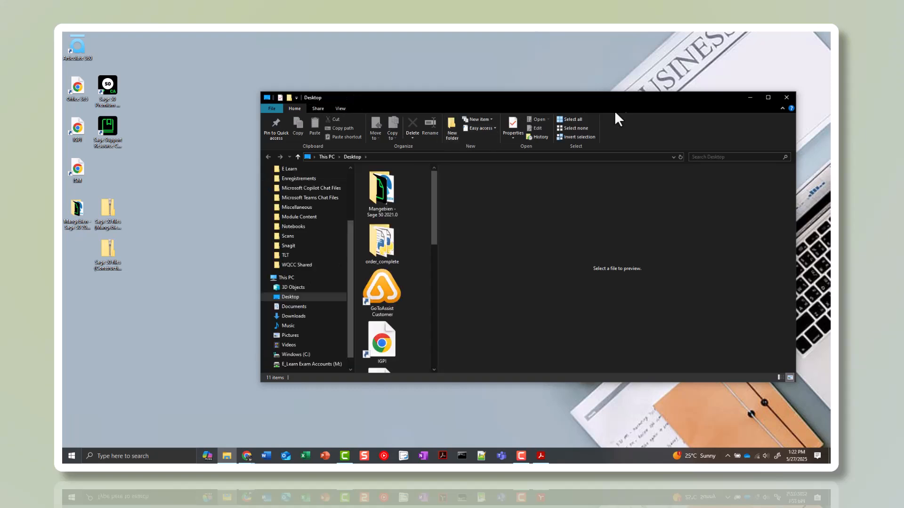
{"action": "left_click", "coordinate": [786, 98]}
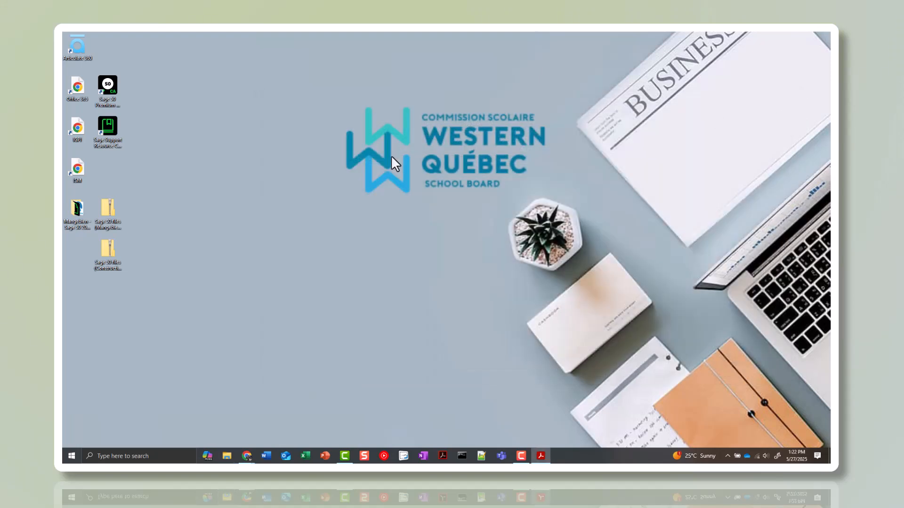
Open Mangebien.SAI from the extracted folder in Sage 50 and start the company upgrade without an automatic backup copy
{"action": "double_click", "coordinate": [79, 210]}
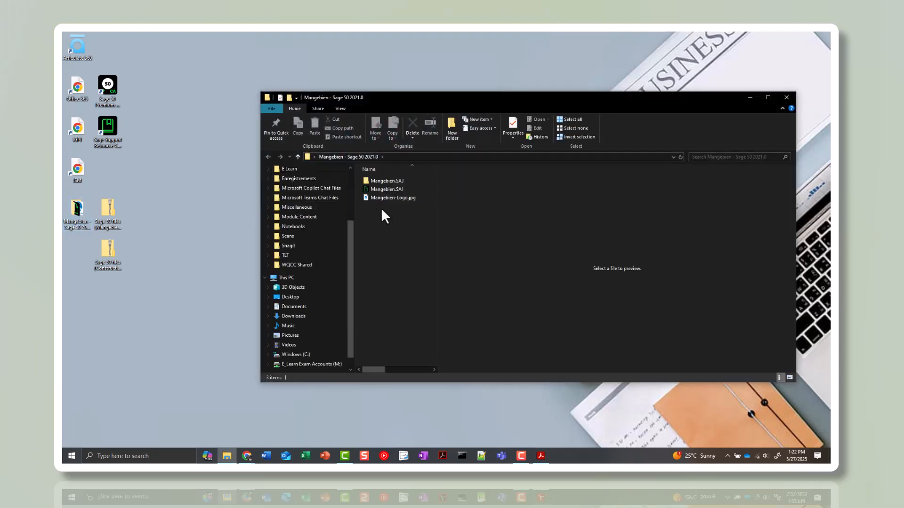
{"action": "left_click", "coordinate": [413, 190]}
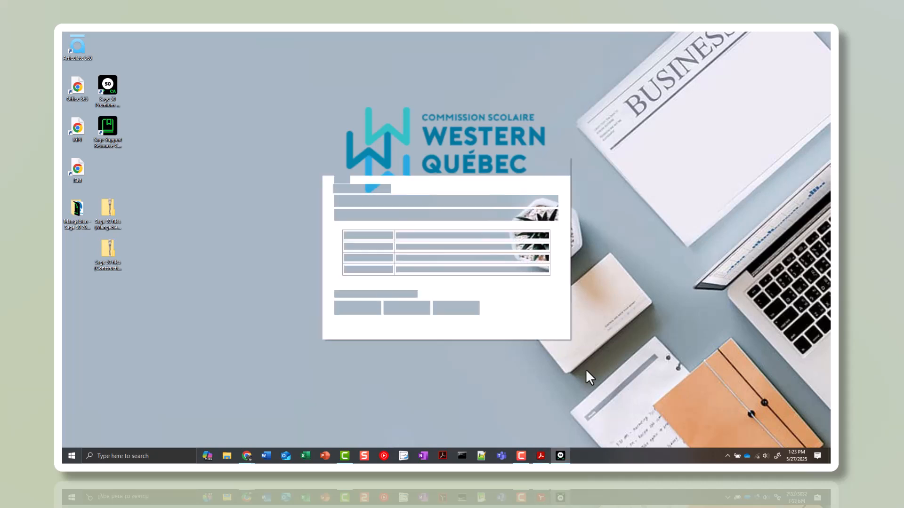
{"action": "left_click", "coordinate": [337, 294]}
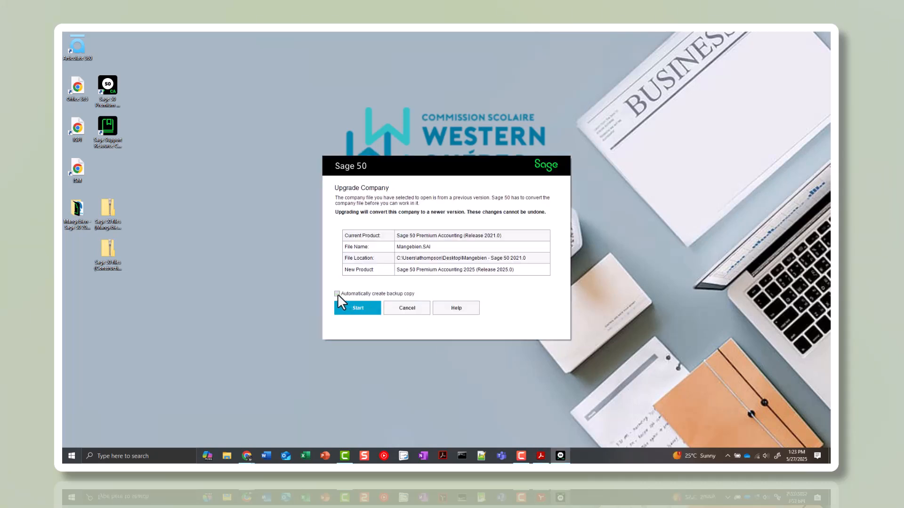
{"action": "left_click", "coordinate": [359, 309]}
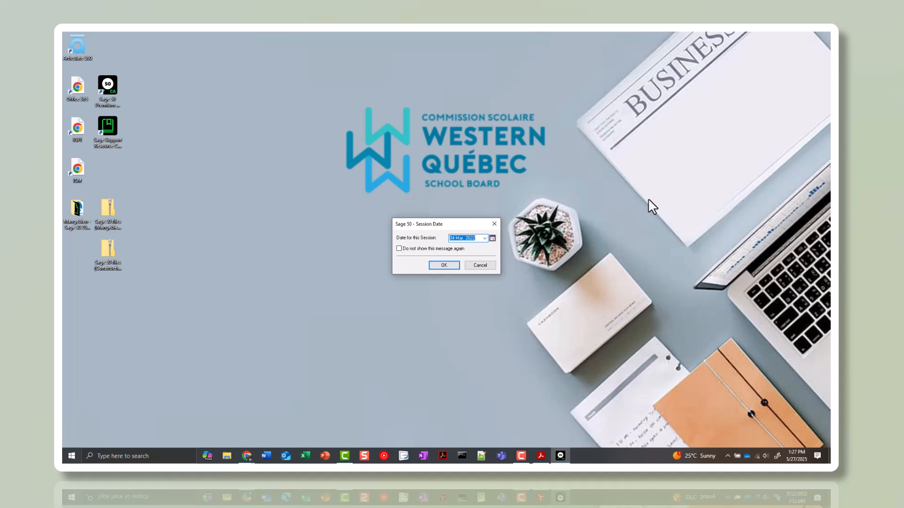
Set the session date to 28 Jan, 2022 and accept the prior-period date to open the company
{"action": "left_click", "coordinate": [492, 238]}
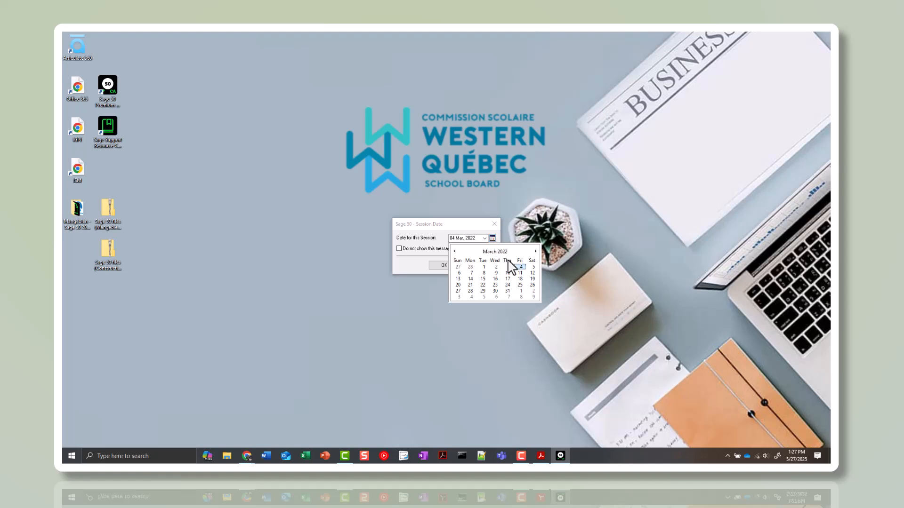
{"action": "left_click", "coordinate": [455, 251]}
{"action": "left_click", "coordinate": [455, 251]}
{"action": "left_click", "coordinate": [520, 291]}
{"action": "left_click", "coordinate": [455, 265]}
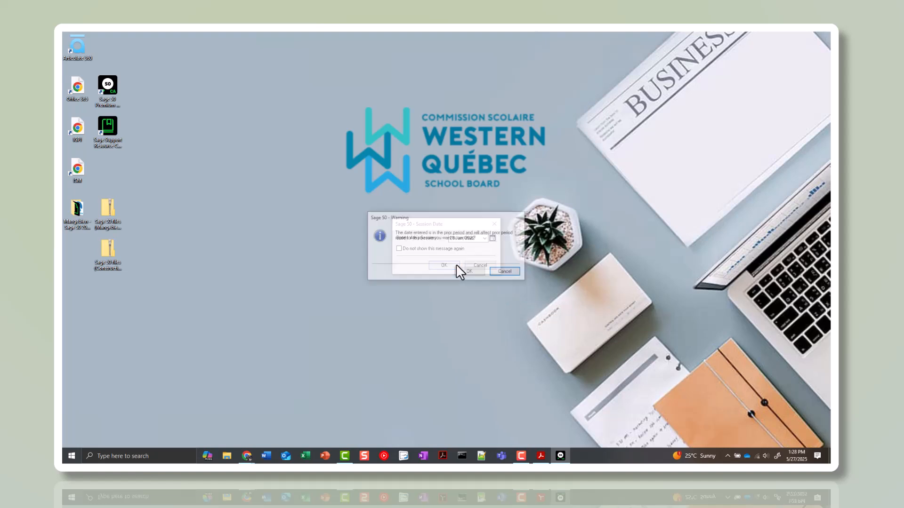
{"action": "left_click", "coordinate": [470, 272]}
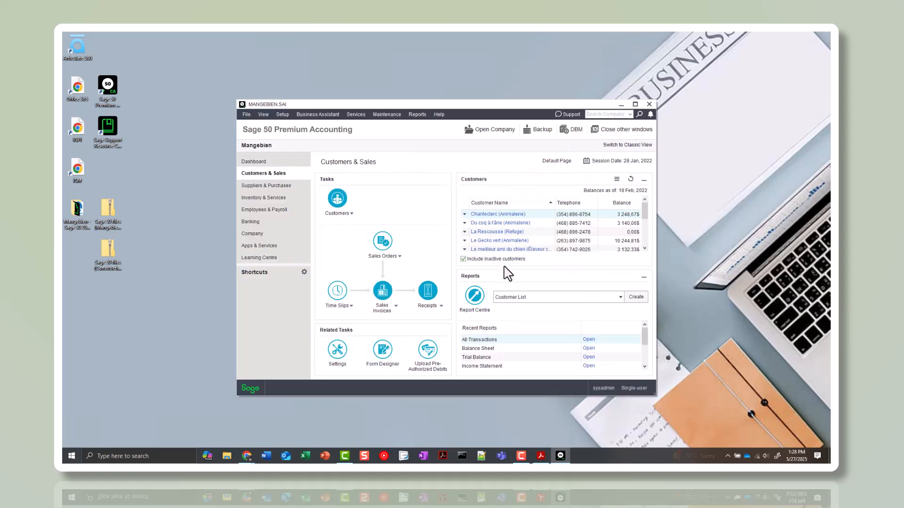
Maximize the Mangebien company window and view the session date setting without changing it
{"action": "left_click", "coordinate": [635, 104]}
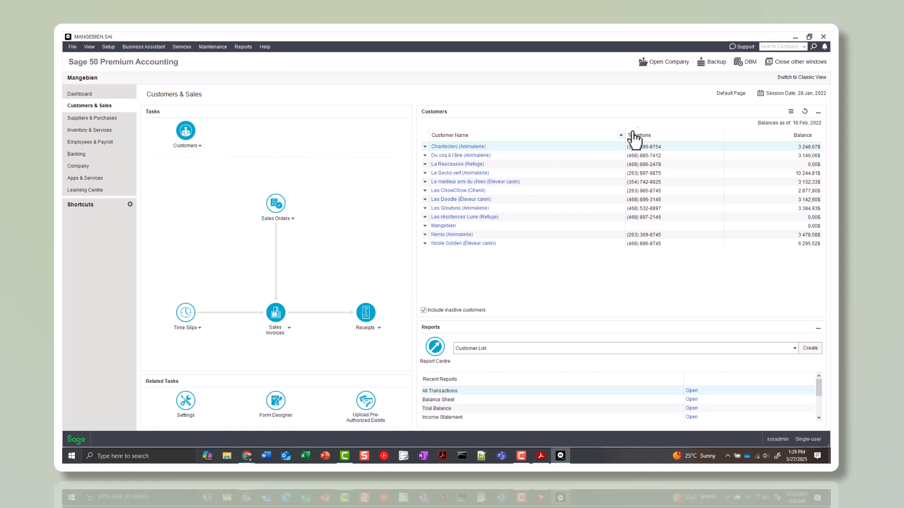
{"action": "left_click", "coordinate": [787, 94]}
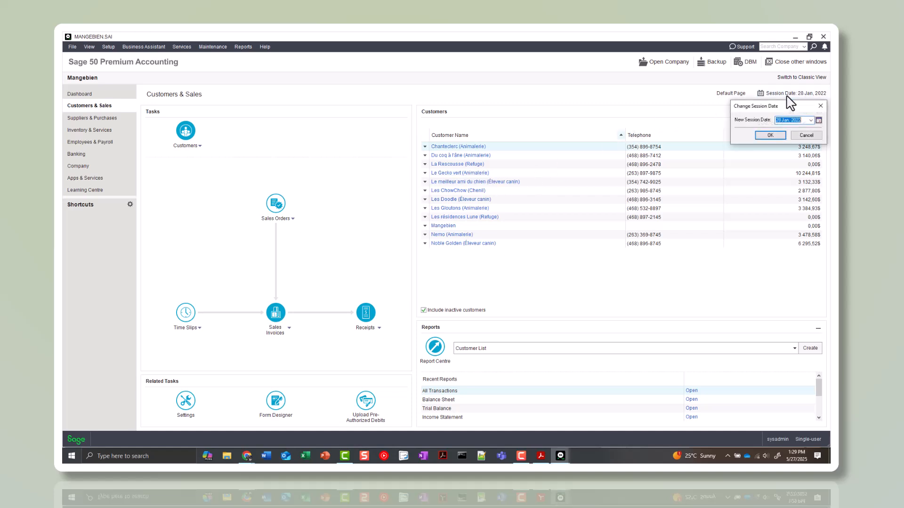
{"action": "left_click", "coordinate": [822, 108]}
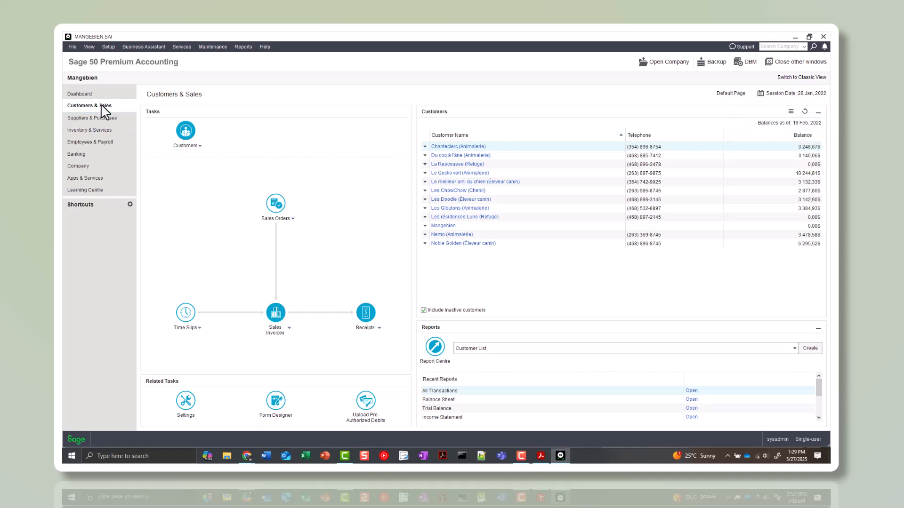
Create a new purchase invoice in Suppliers & Purchases with Commerce Assure as the supplier
{"action": "left_click", "coordinate": [107, 120]}
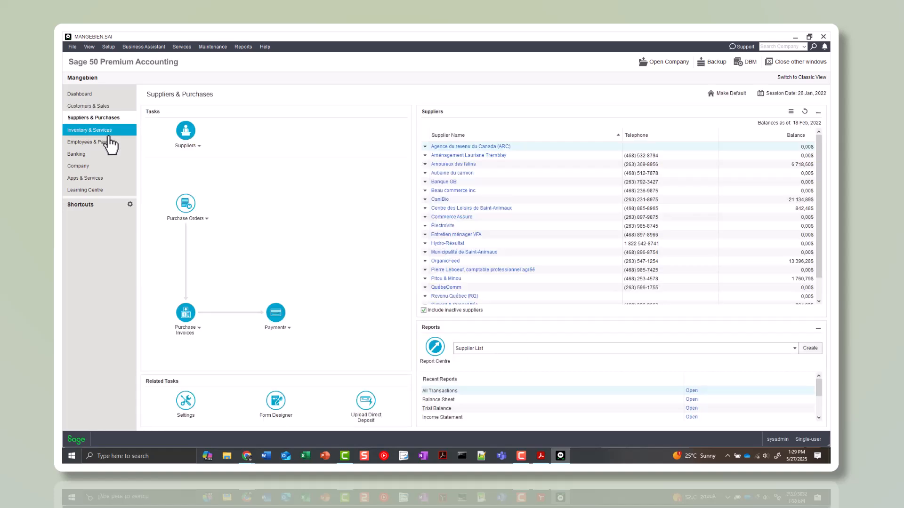
{"action": "left_click", "coordinate": [108, 146]}
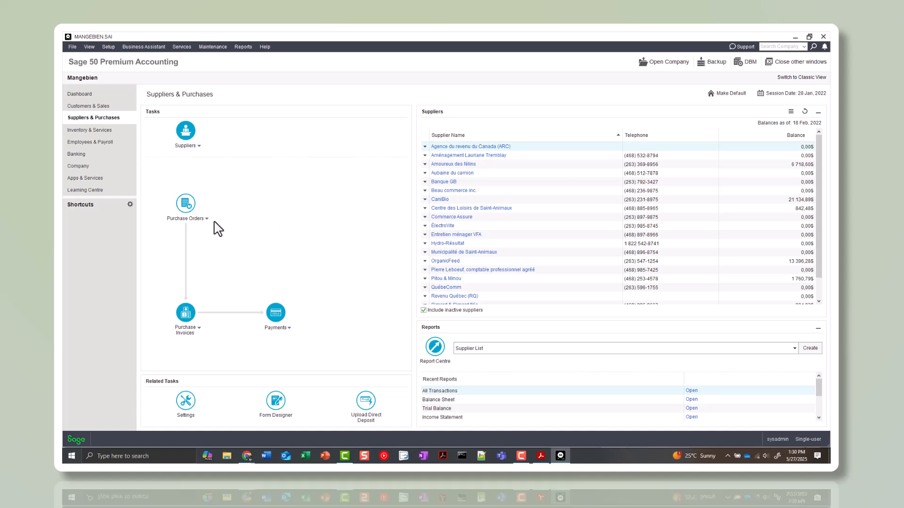
{"action": "left_click", "coordinate": [187, 319]}
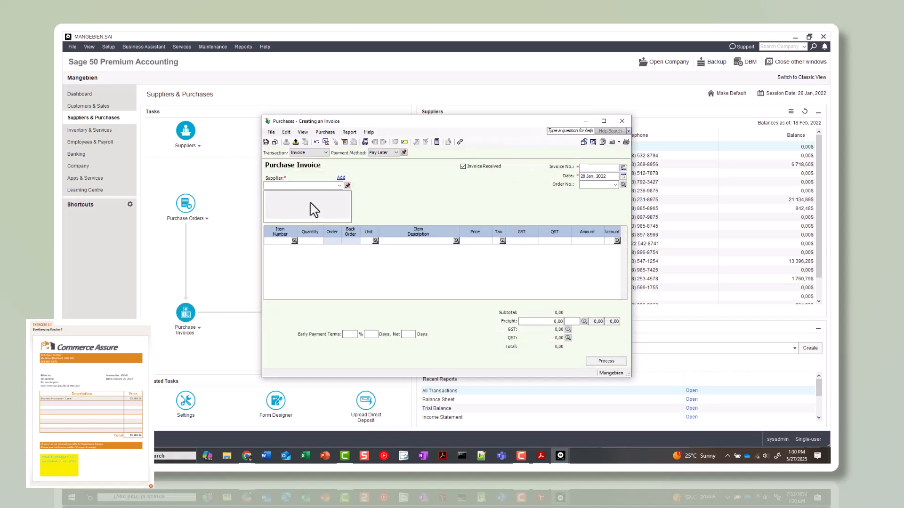
{"action": "left_click", "coordinate": [311, 187]}
{"action": "type", "text": "commerce"}
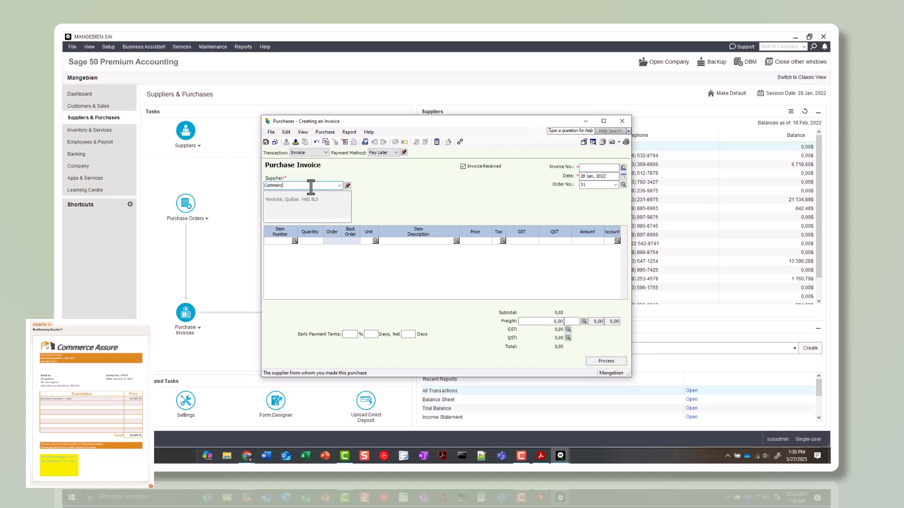
{"action": "key", "text": "Tab"}
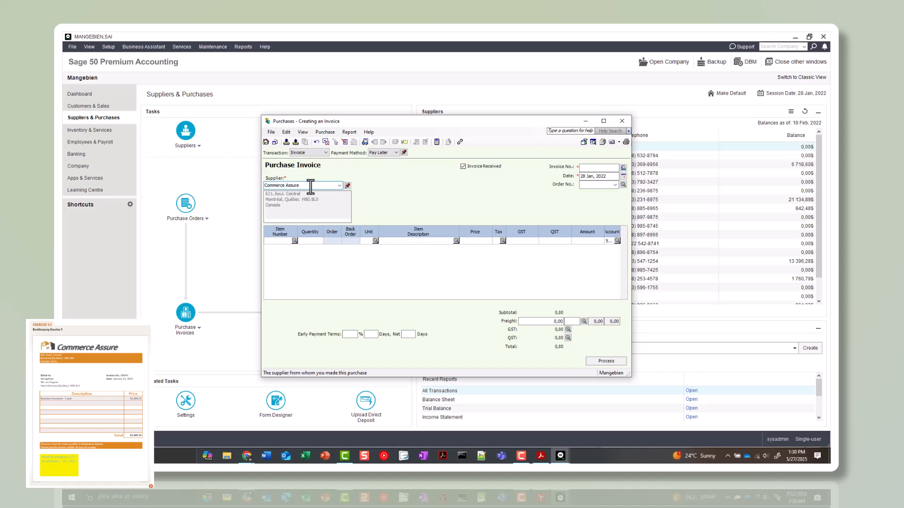
Enter invoice number 89043 dated 26 Jan, 2022 and set the payment method to Cheque
{"action": "left_click", "coordinate": [387, 154]}
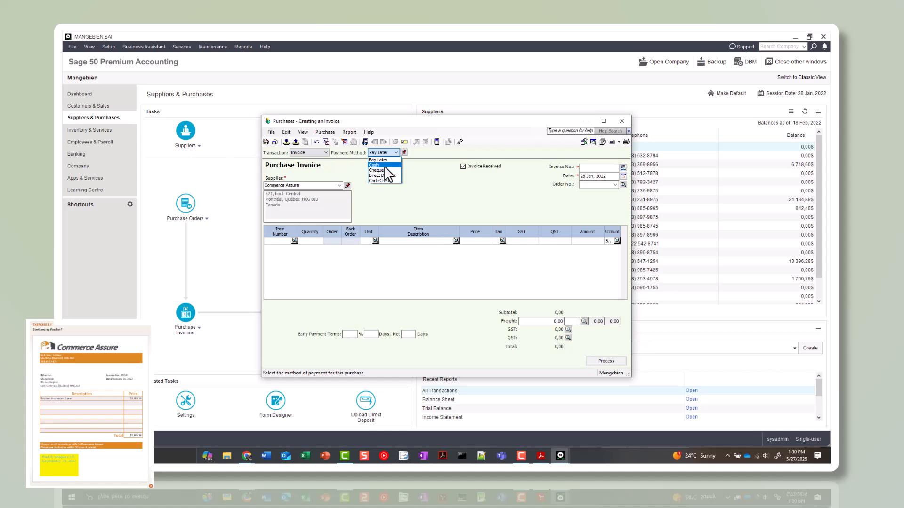
{"action": "left_click", "coordinate": [420, 172]}
{"action": "left_click", "coordinate": [601, 167]}
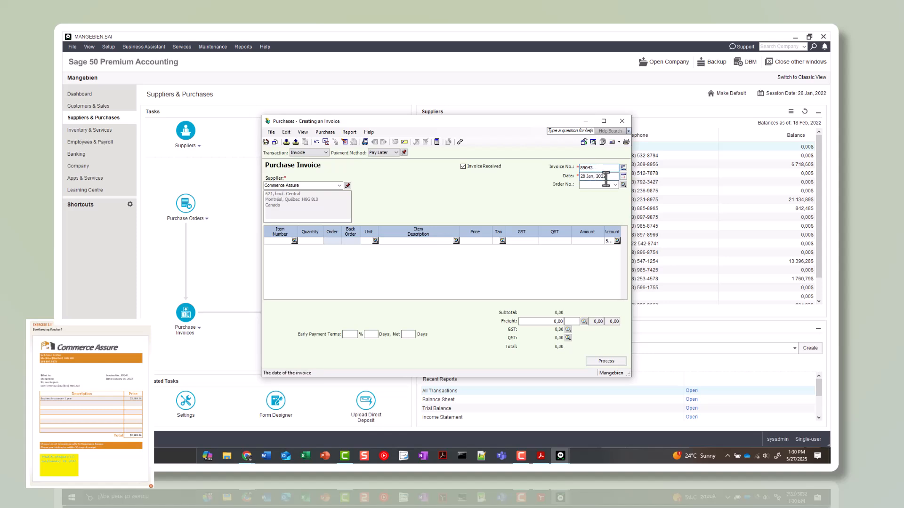
{"action": "double_click", "coordinate": [583, 176]}
{"action": "type", "text": "26"}
{"action": "left_click", "coordinate": [387, 153]}
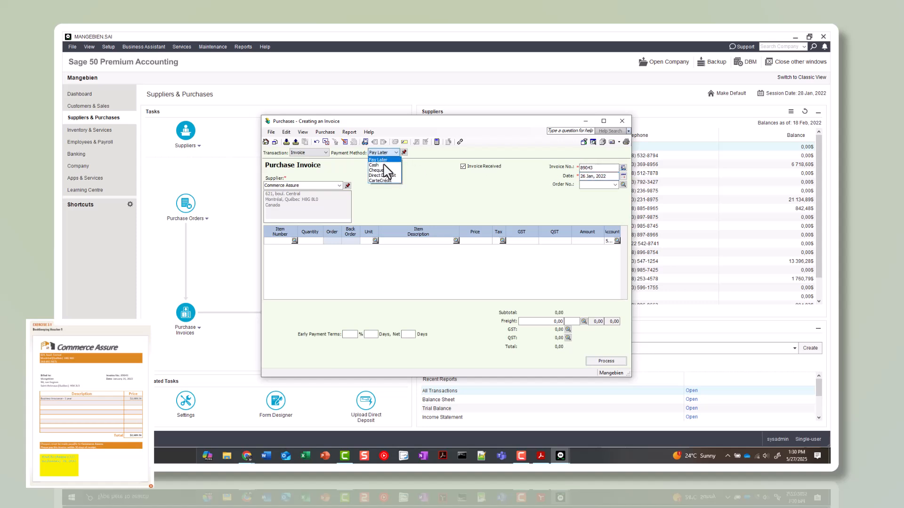
{"action": "left_click", "coordinate": [383, 170]}
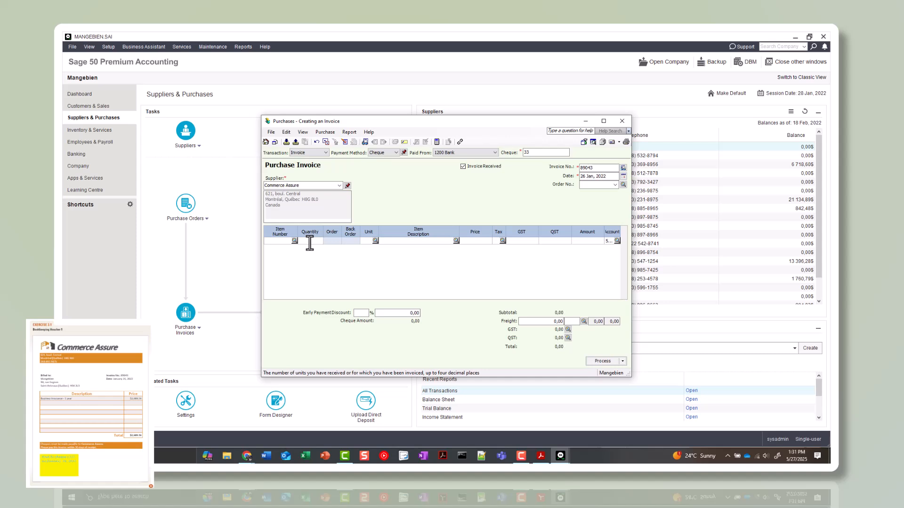
Enter the invoice line with quantity 1, description "Business Insurance - 1 yr" and a price of 268 956,00
{"action": "type", "text": "1"}
{"action": "left_click", "coordinate": [394, 242]}
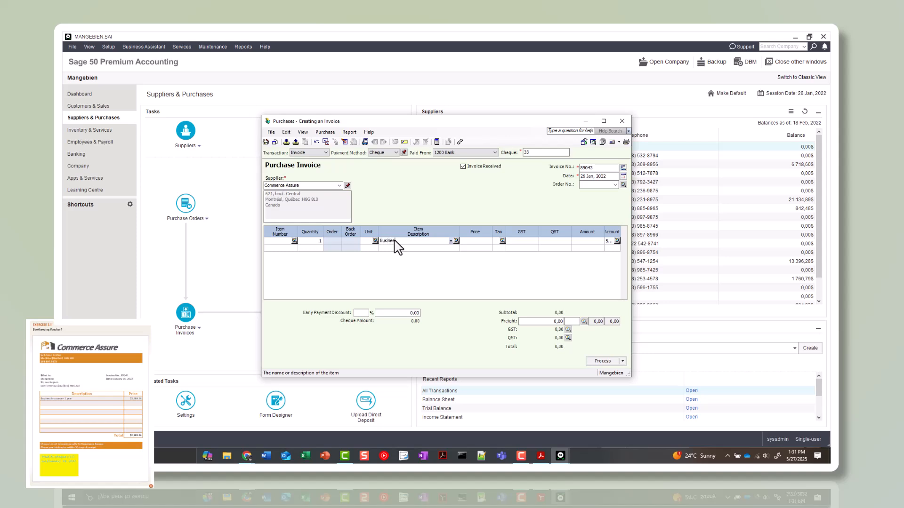
{"action": "type", "text": "Business Insuran"}
{"action": "key", "text": "Tab"}
{"action": "type", "text": "268956"}
{"action": "key", "text": "Tab"}
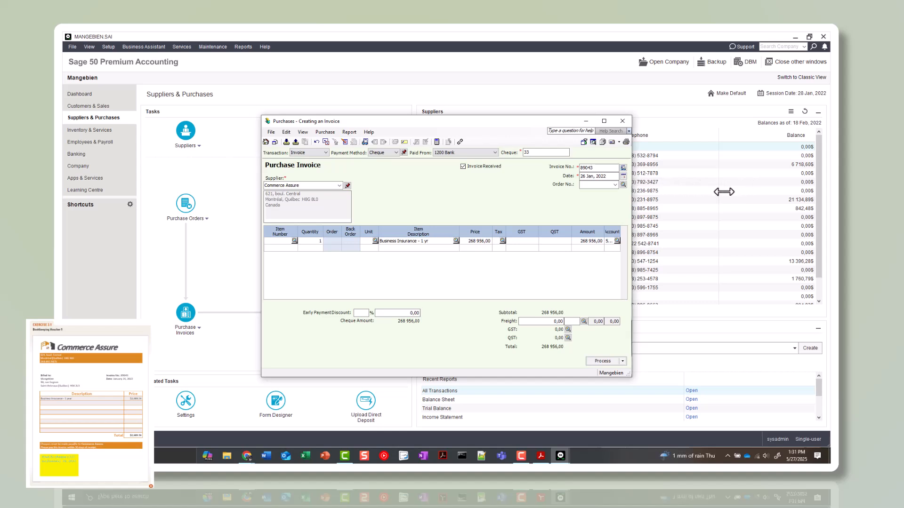
Select account 5170 Insurance for the invoice line and review the purchase transaction detail
{"action": "left_click_drag", "start_coordinate": [731, 190], "coordinate": [747, 190]}
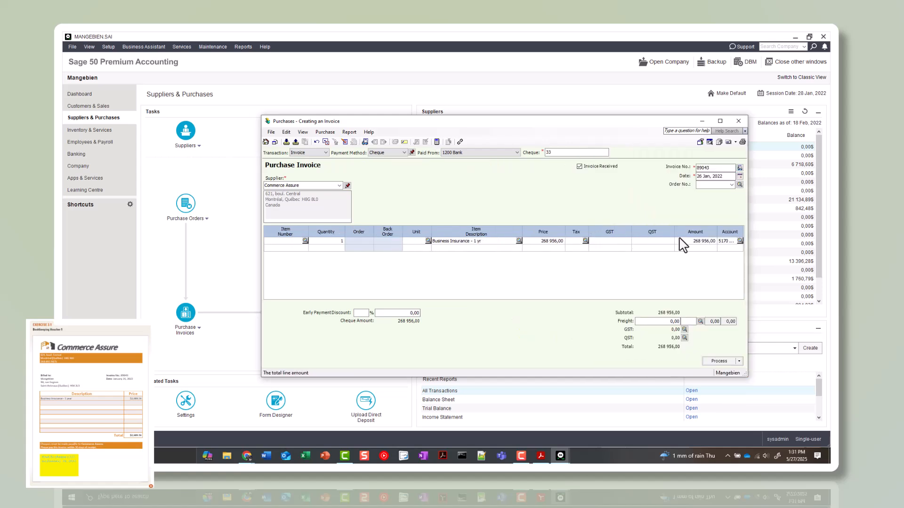
{"action": "left_click", "coordinate": [727, 241]}
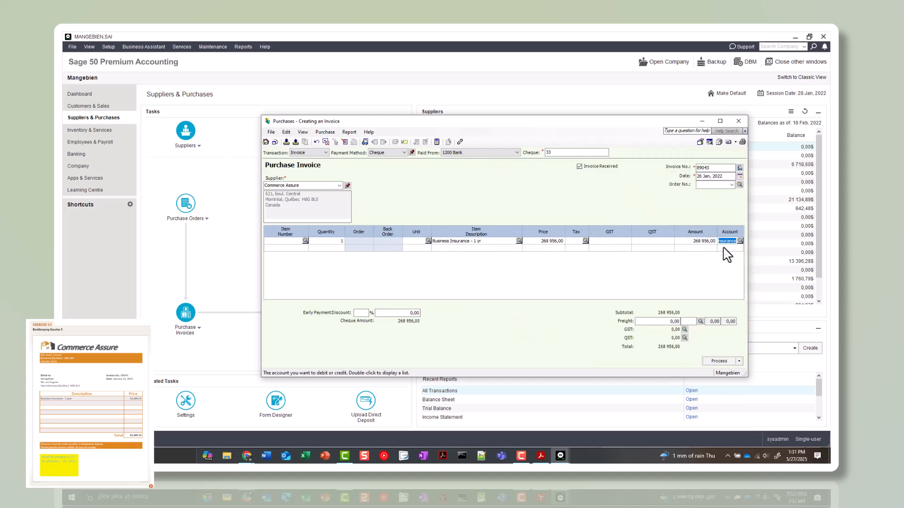
{"action": "left_click", "coordinate": [740, 241]}
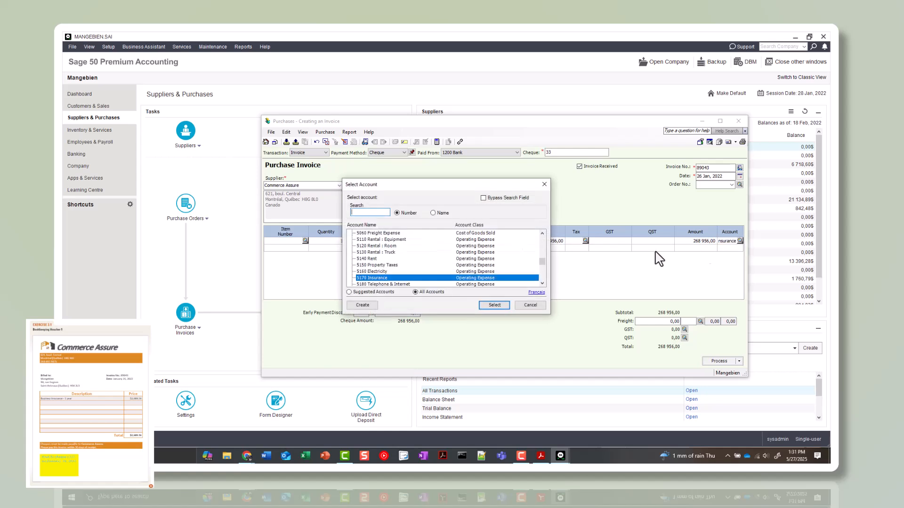
{"action": "double_click", "coordinate": [374, 277]}
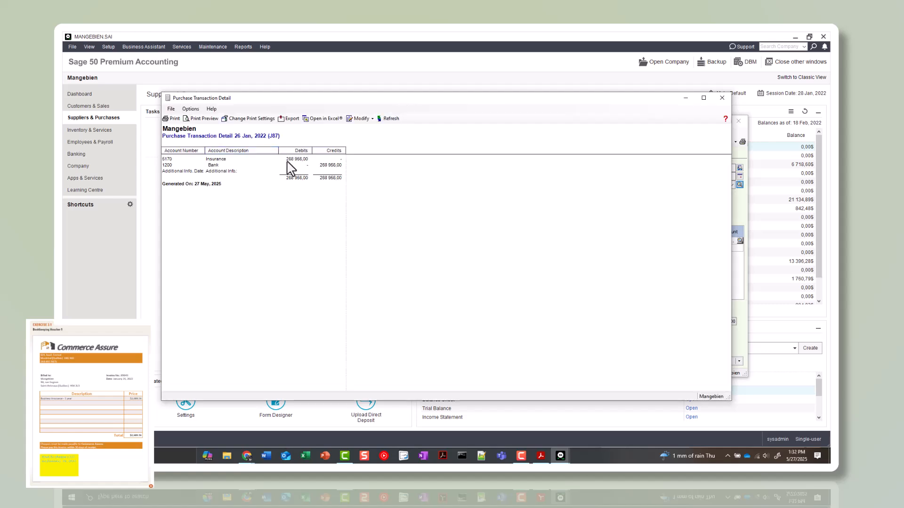
{"action": "left_click", "coordinate": [722, 98]}
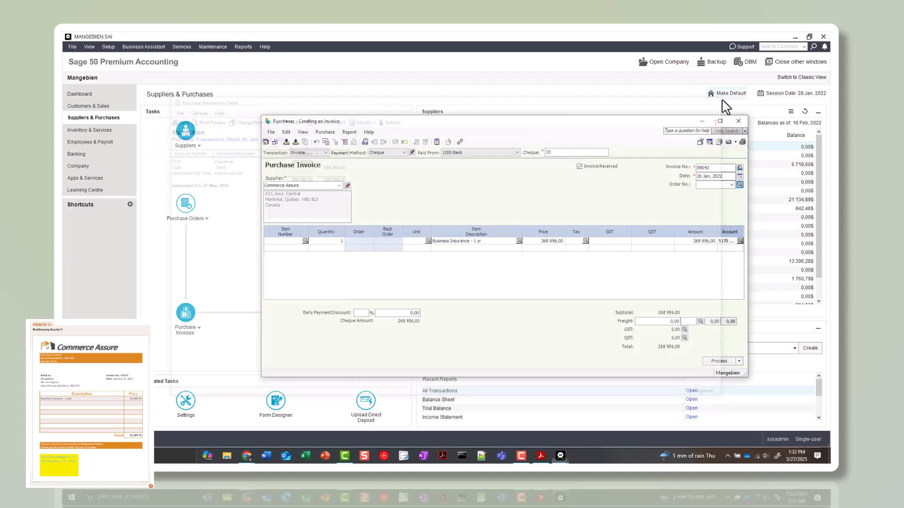
Correct the price of the business insurance line to 2 689,56
{"action": "left_click", "coordinate": [561, 242]}
{"action": "left_click", "coordinate": [563, 241]}
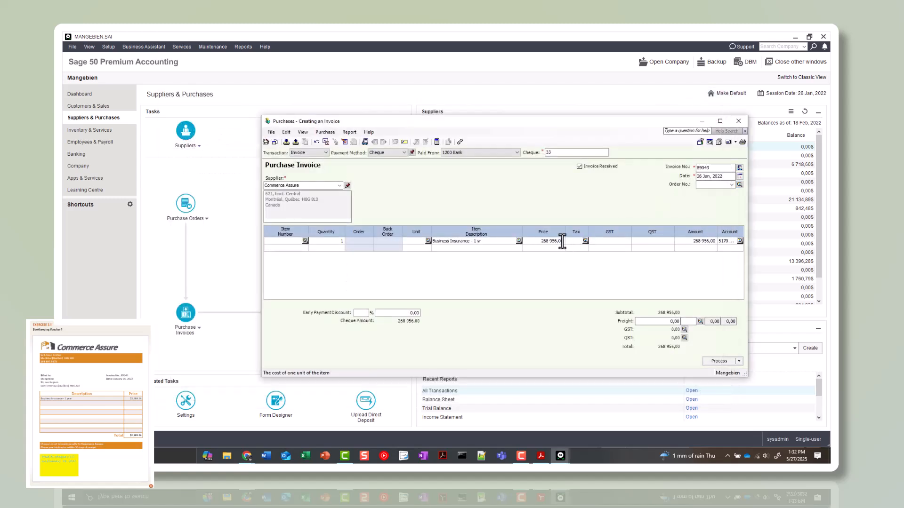
{"action": "key", "text": "BackSpace"}
{"action": "key", "text": "BackSpace"}
{"action": "key", "text": "BackSpace"}
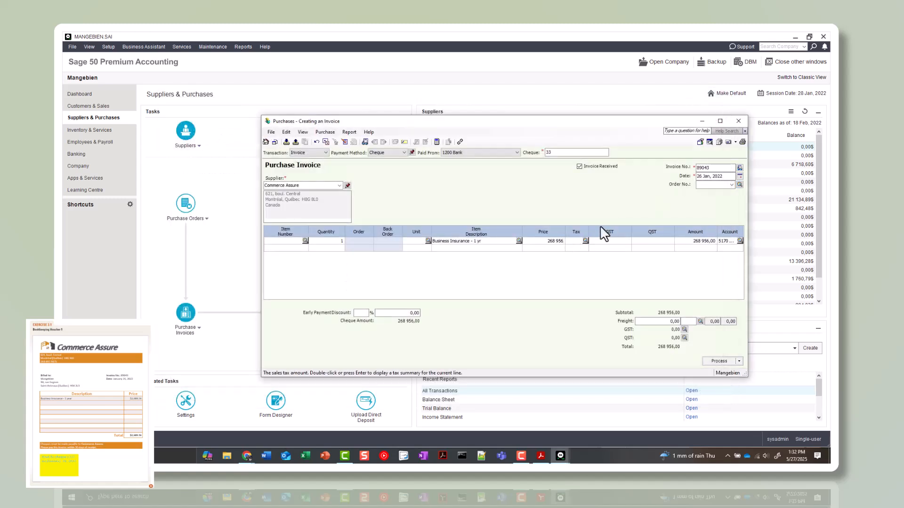
{"action": "left_click", "coordinate": [561, 241]}
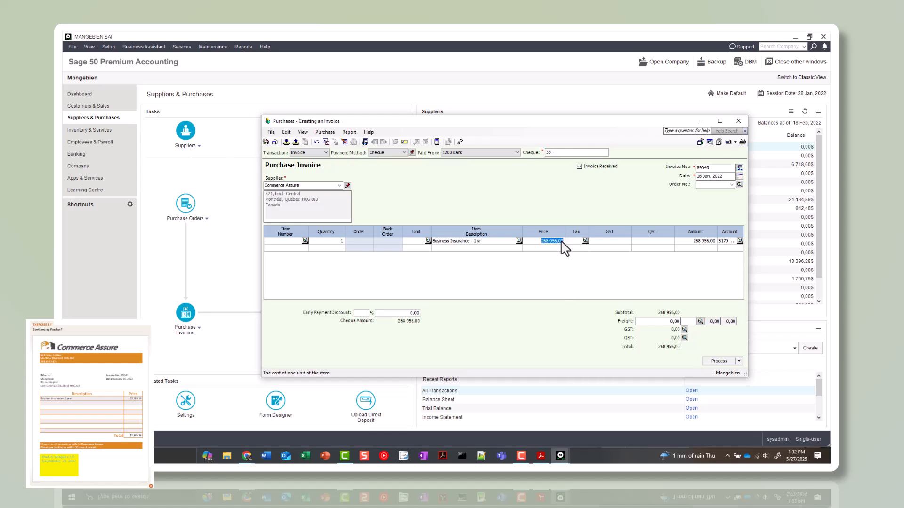
{"action": "left_click", "coordinate": [604, 235]}
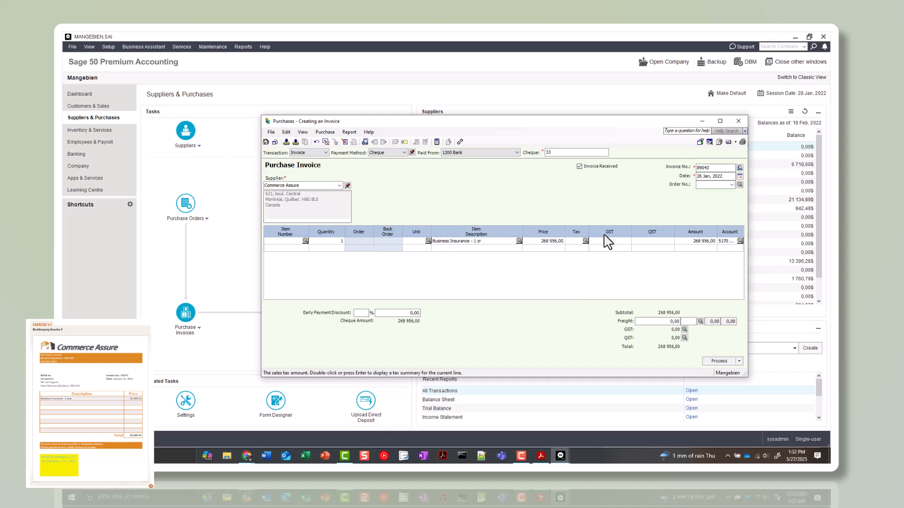
{"action": "key", "text": "BackSpace"}
{"action": "key", "text": "BackSpace"}
{"action": "key", "text": "BackSpace"}
{"action": "key", "text": "BackSpace"}
{"action": "key", "text": "BackSpace"}
{"action": "key", "text": "BackSpace"}
{"action": "key", "text": "BackSpace"}
{"action": "key", "text": "BackSpace"}
{"action": "type", "text": "9,56"}
{"action": "key", "text": "Tab"}
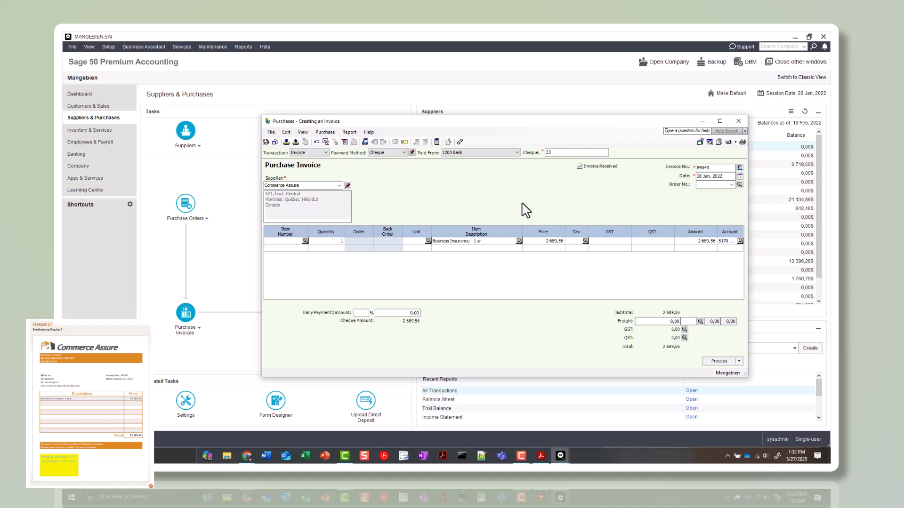
Review the debits and credits in the purchase transaction detail and process the Commerce Assure invoice
{"action": "key", "text": "ctrl+j"}
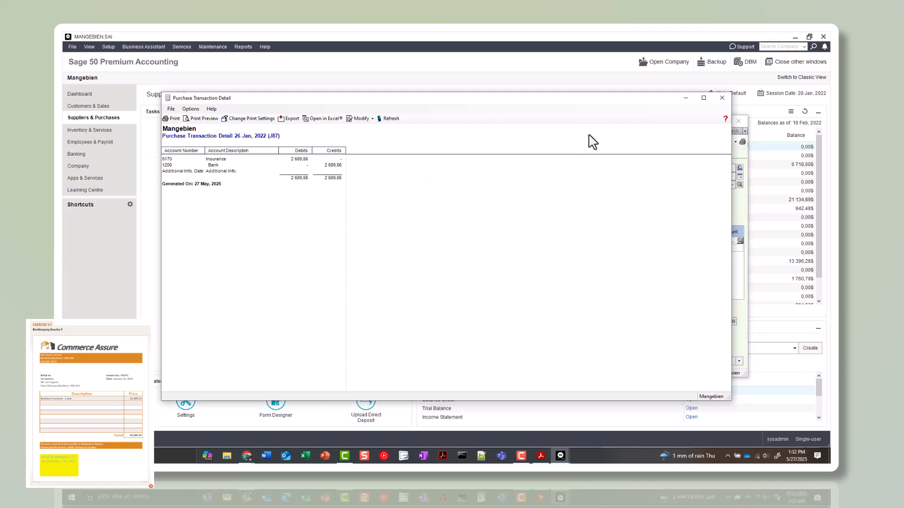
{"action": "left_click", "coordinate": [721, 98]}
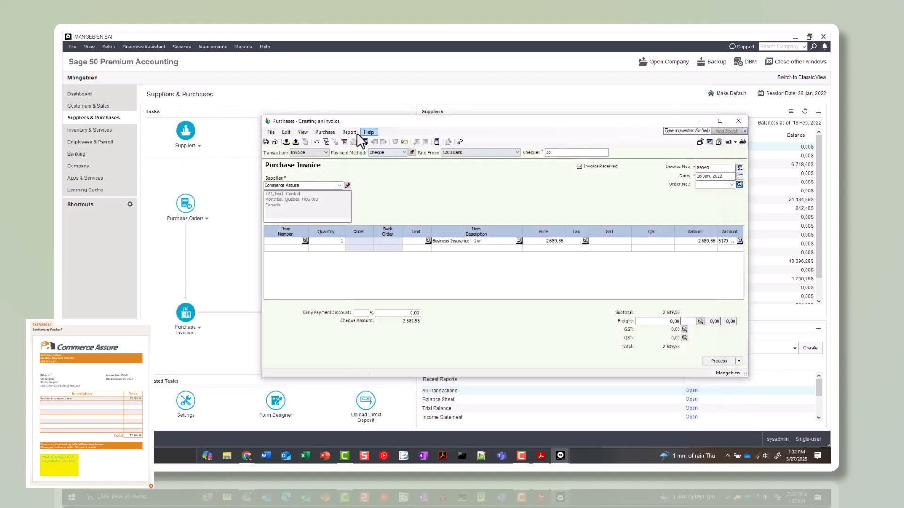
{"action": "left_click", "coordinate": [349, 132]}
{"action": "left_click", "coordinate": [349, 132]}
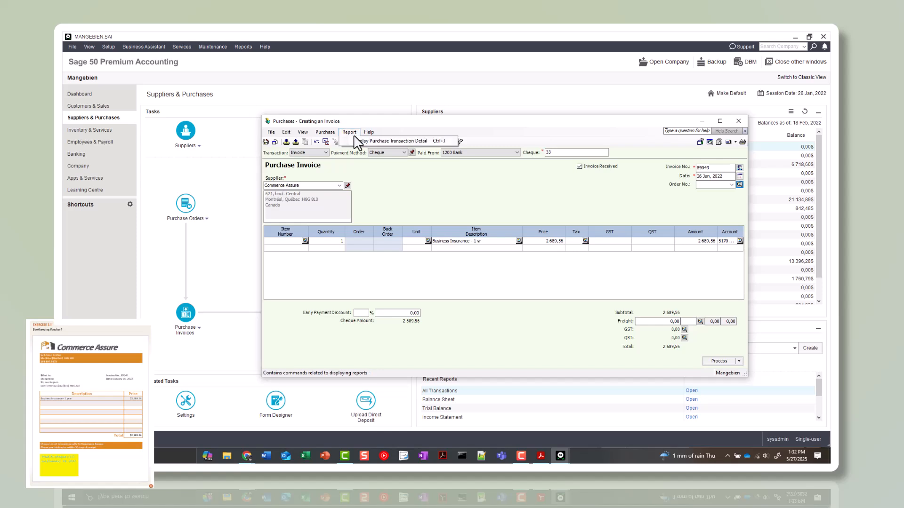
{"action": "left_click", "coordinate": [401, 142]}
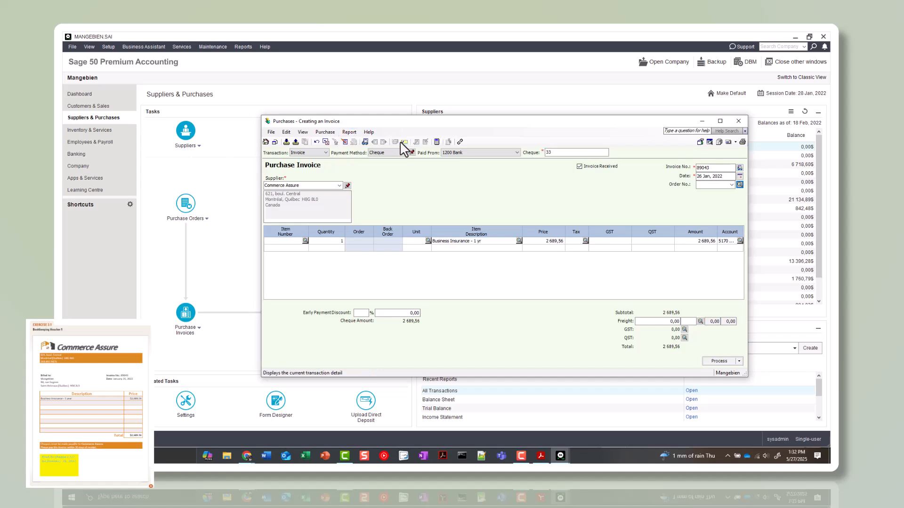
{"action": "left_click", "coordinate": [404, 142]}
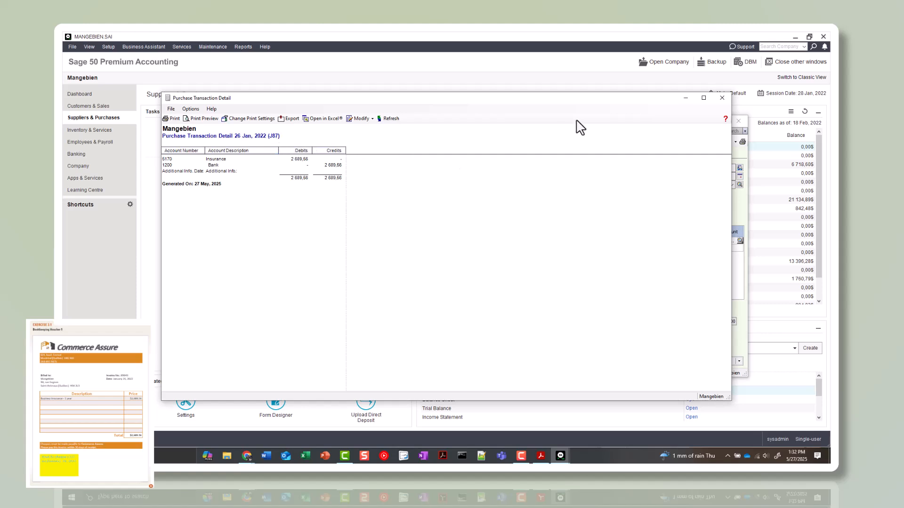
{"action": "left_click", "coordinate": [722, 98]}
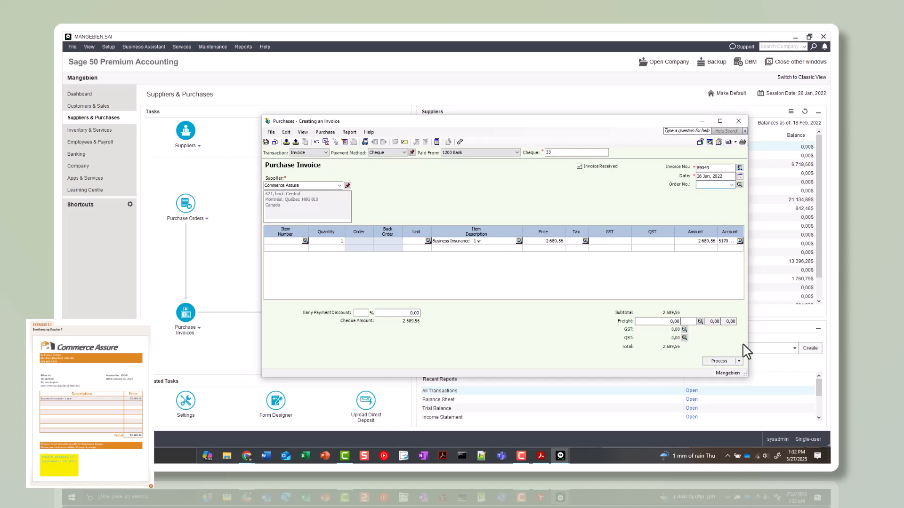
{"action": "left_click", "coordinate": [722, 361]}
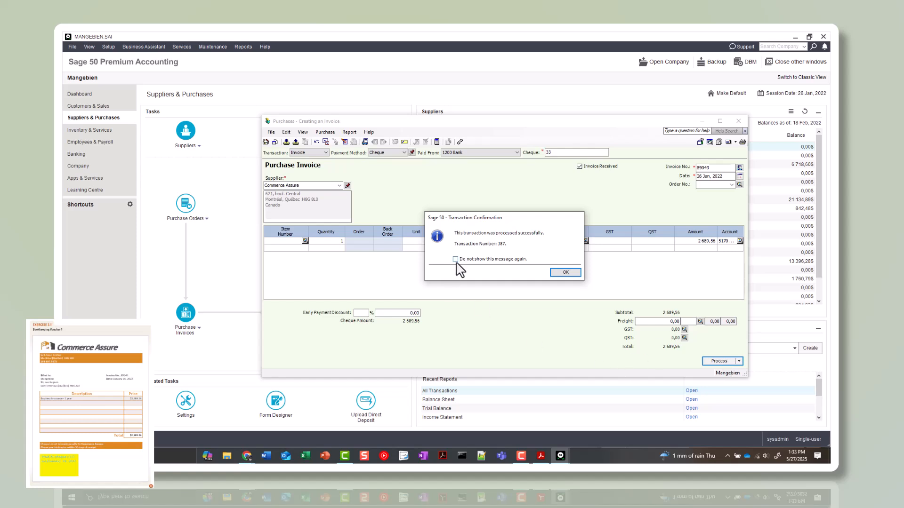
{"action": "left_click", "coordinate": [567, 273]}
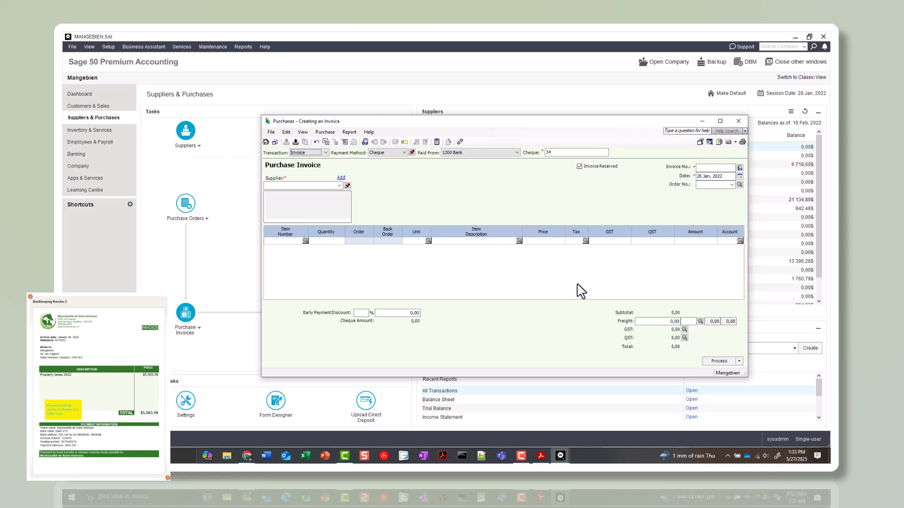
Set up a pay-later purchase invoice for Municipalité de Saint-Animaux with invoice number 9978352, dated 28 Jan, 2022
{"action": "left_click", "coordinate": [306, 186]}
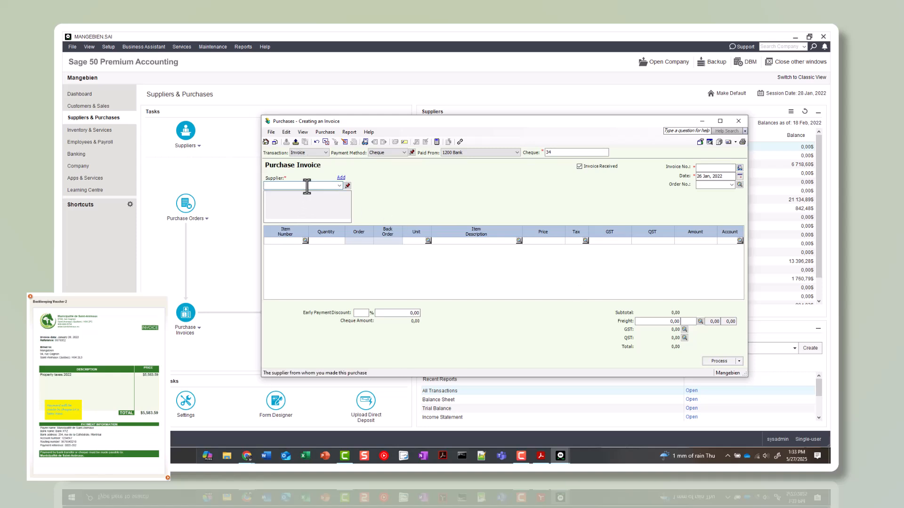
{"action": "type", "text": "Munica"}
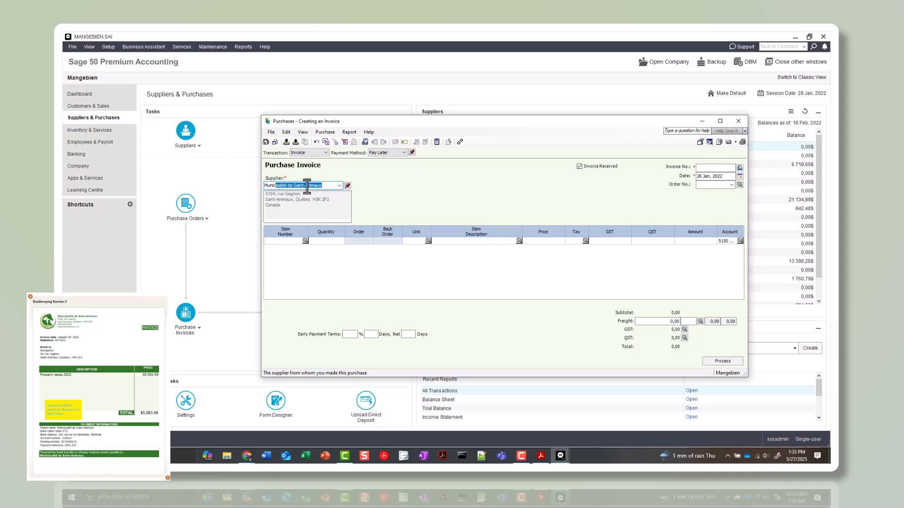
{"action": "key", "text": "Tab"}
{"action": "left_click", "coordinate": [704, 168]}
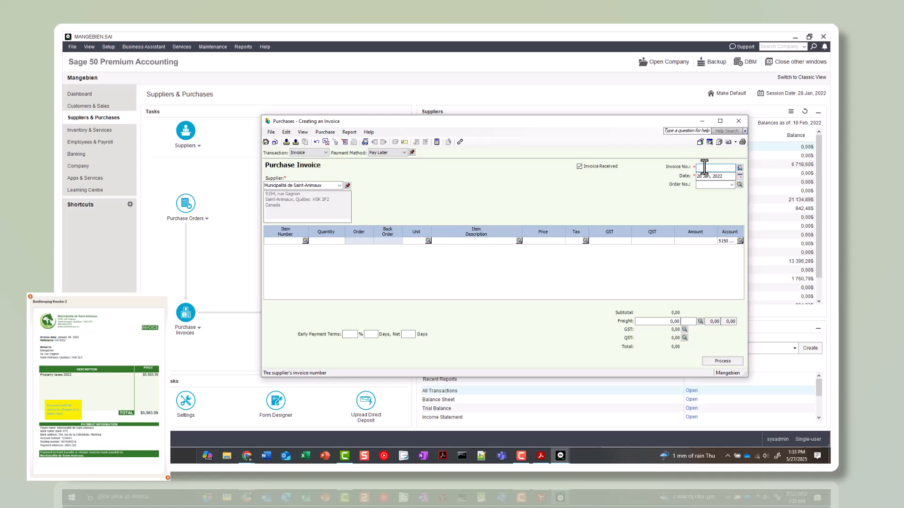
{"action": "type", "text": "9978352"}
{"action": "left_click", "coordinate": [701, 176]}
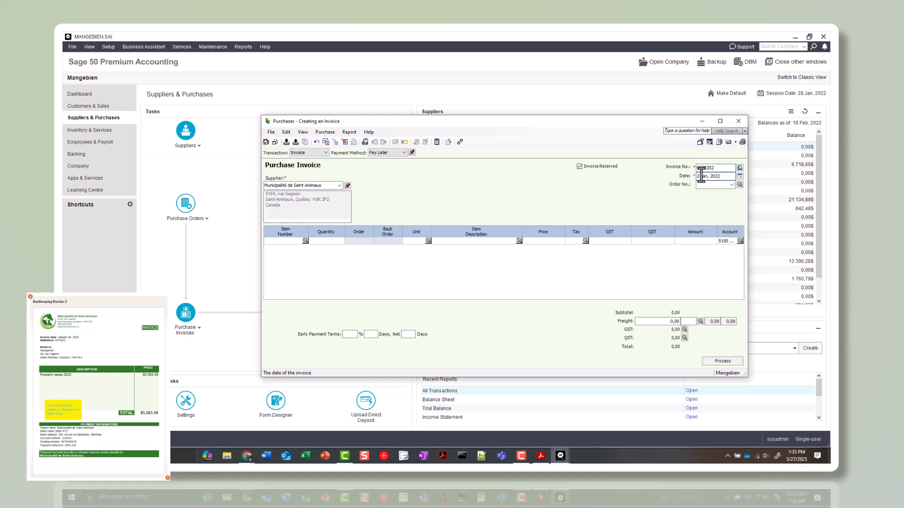
{"action": "left_click", "coordinate": [387, 154]}
{"action": "left_click", "coordinate": [389, 158]}
Enter the invoice line with quantity 1, description "Property Taxes 2022" and a price of 5 583,59
{"action": "left_click", "coordinate": [328, 242]}
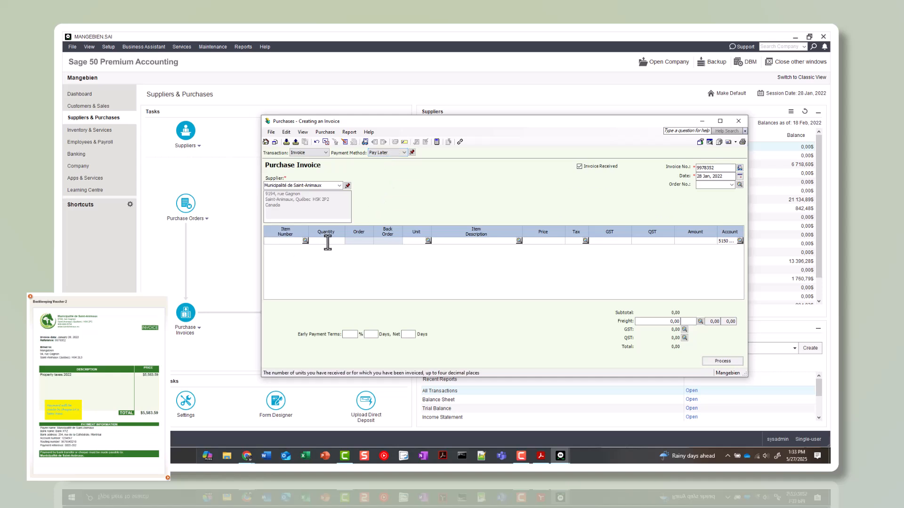
{"action": "type", "text": "1"}
{"action": "key", "text": "Tab"}
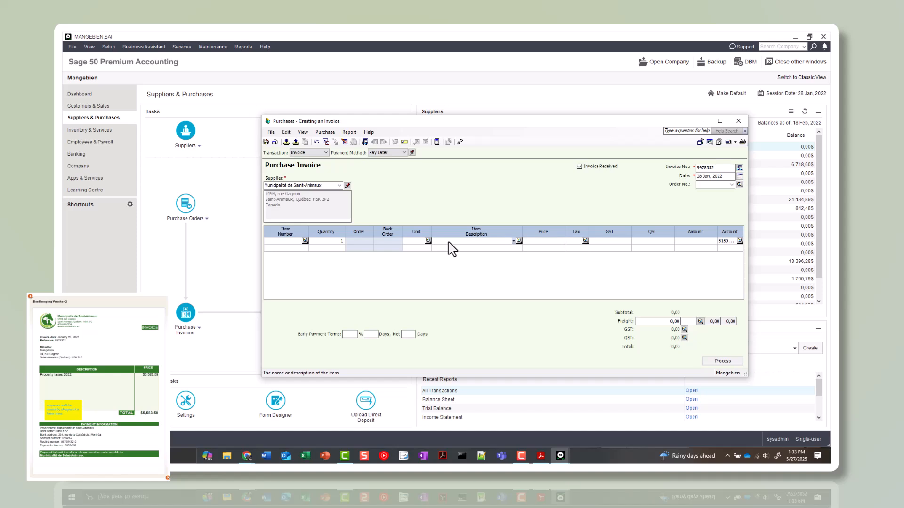
{"action": "type", "text": "Property Taxes 2022"}
{"action": "key", "text": "Tab"}
{"action": "type", "text": "5 583,59"}
{"action": "key", "text": "Tab"}
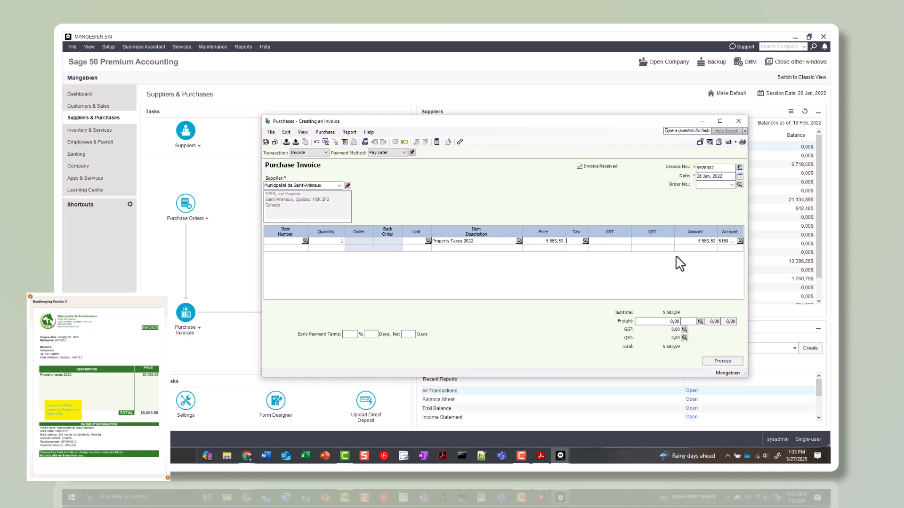
Select account 5150 Property Taxes for the property tax line
{"action": "left_click", "coordinate": [742, 245]}
{"action": "left_click", "coordinate": [739, 241]}
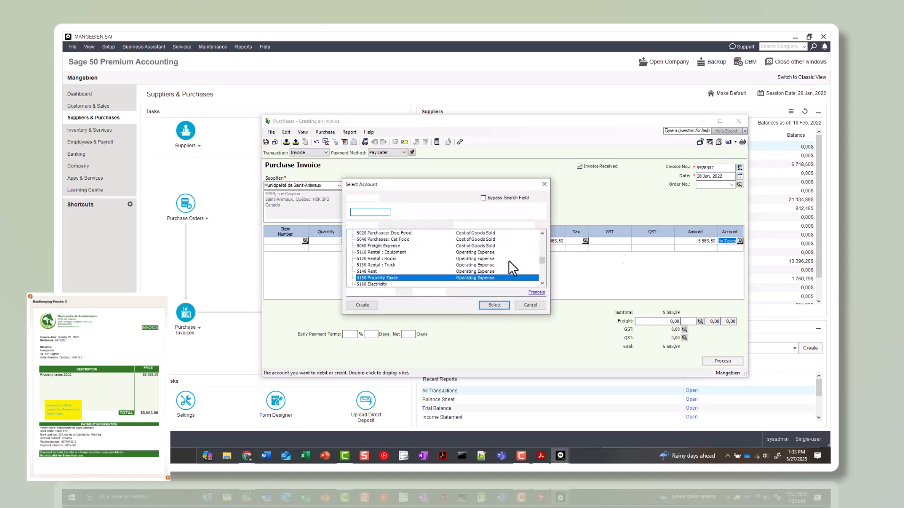
{"action": "double_click", "coordinate": [375, 277]}
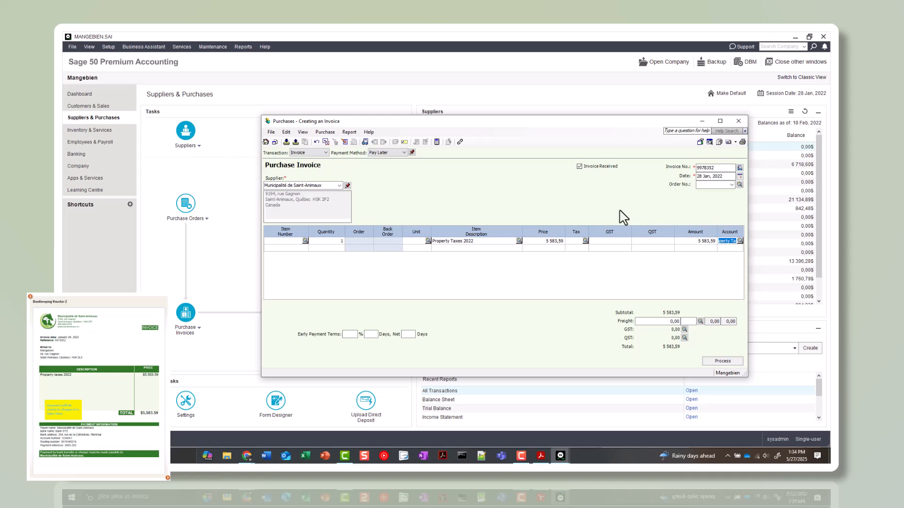
Review the debits and credits of the 2022 property tax purchase and process the invoice
{"action": "key", "text": "ctrl+j"}
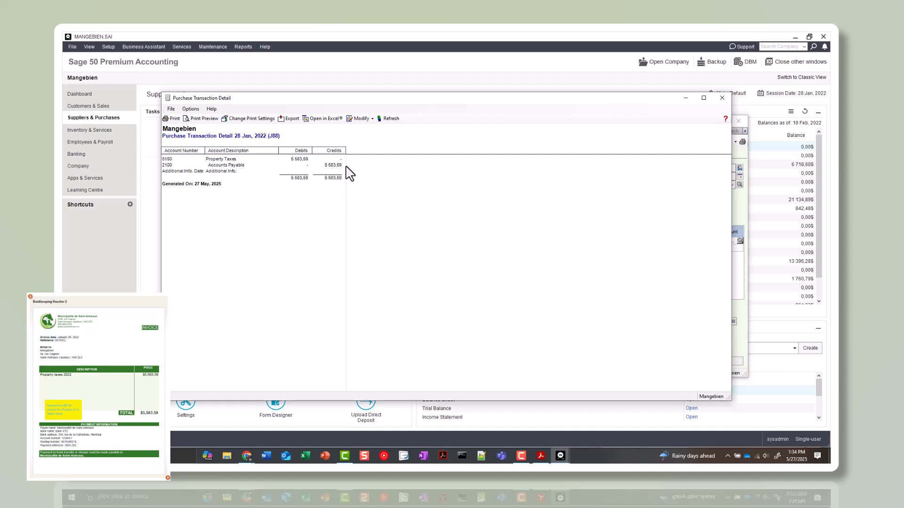
{"action": "left_click", "coordinate": [723, 98]}
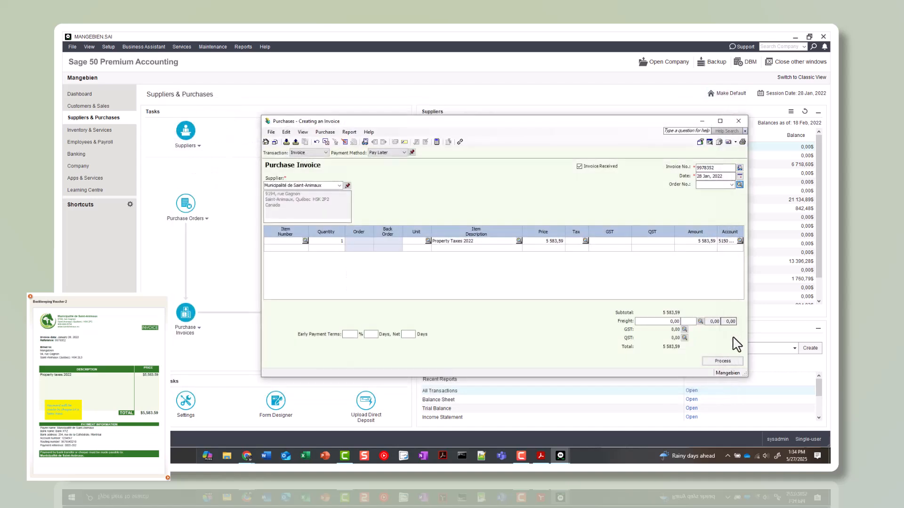
{"action": "left_click", "coordinate": [722, 361]}
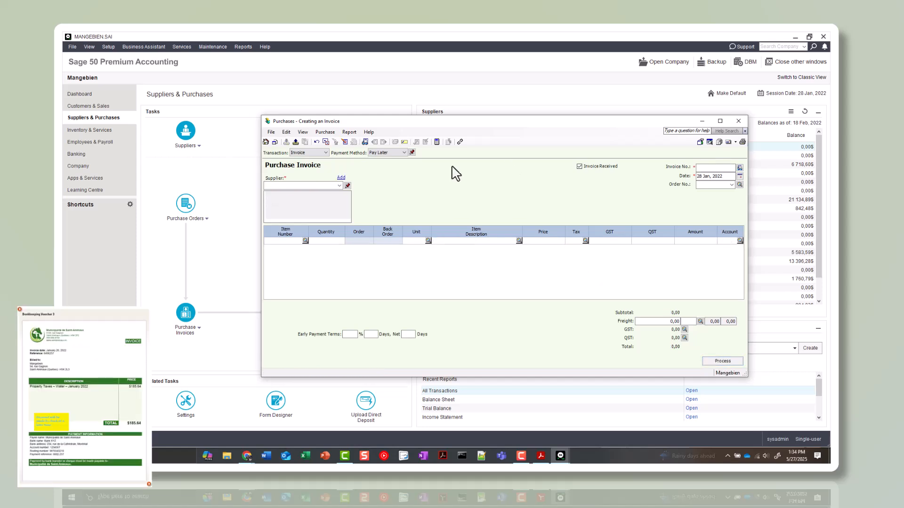
Set the new purchase invoice's supplier to Municipalité de Saint-Animaux and its invoice number to 8496257
{"action": "left_click", "coordinate": [305, 185]}
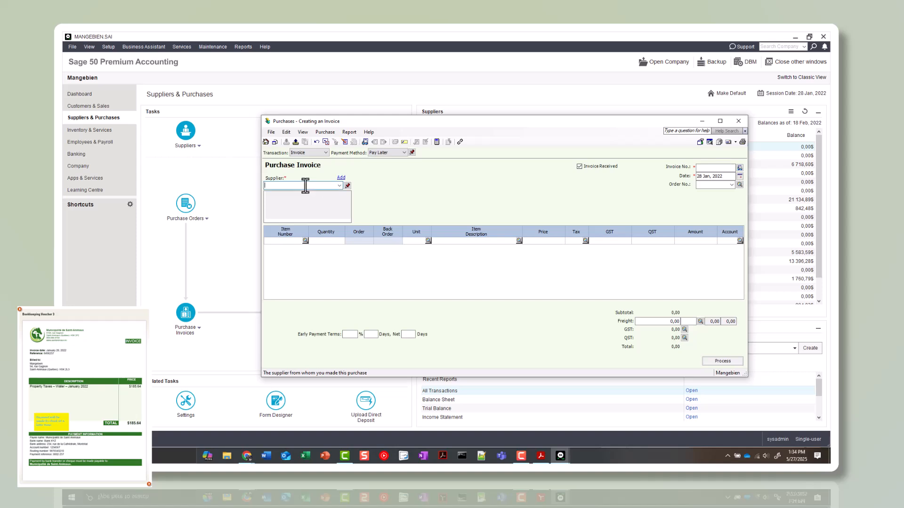
{"action": "type", "text": "Municipalité de Saint-Animaux"}
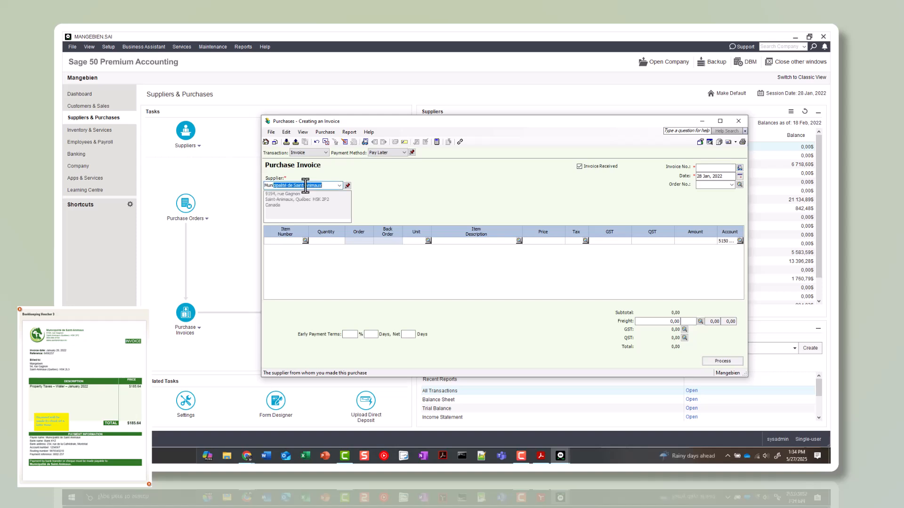
{"action": "key", "text": "Tab"}
{"action": "left_click", "coordinate": [712, 168]}
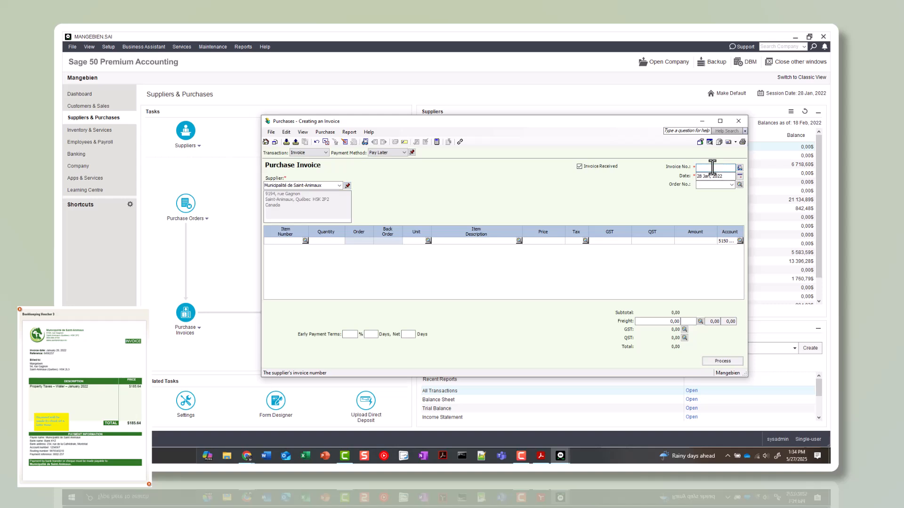
{"action": "type", "text": "8496257"}
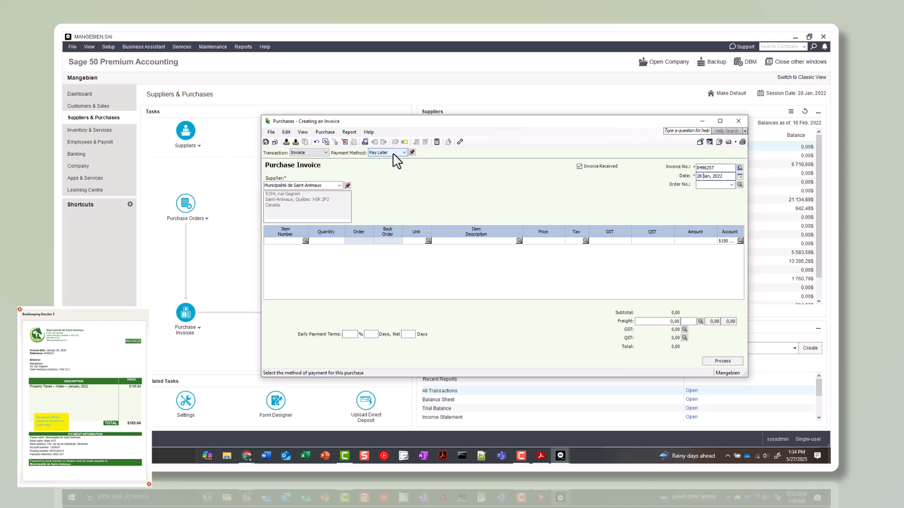
Enter the invoice line with quantity 1, description "Property Taxes - Water - Jan 2022" and a price of 185,64
{"action": "left_click", "coordinate": [336, 241]}
{"action": "type", "text": "1"}
{"action": "key", "text": "Tab"}
{"action": "left_click", "coordinate": [444, 241]}
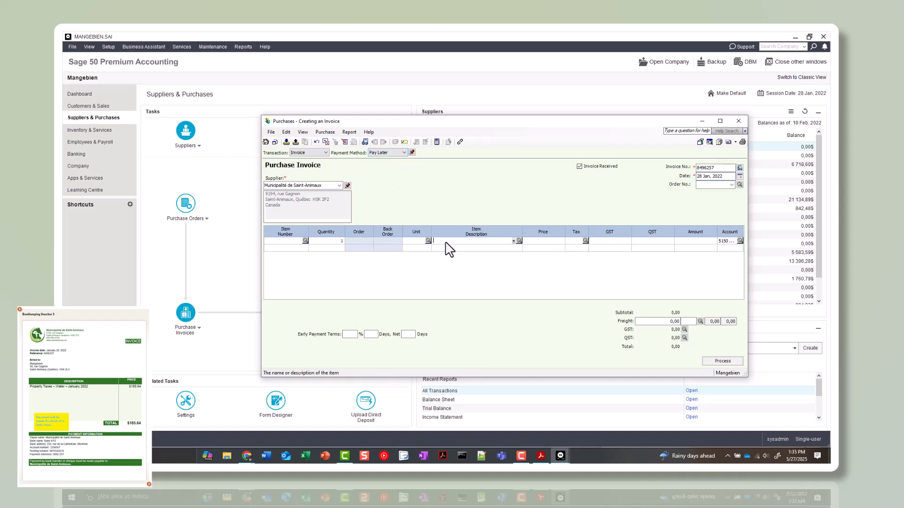
{"action": "type", "text": "Property Taxes - Wagter"}
{"action": "key", "text": "BackSpace"}
{"action": "key", "text": "BackSpace"}
{"action": "key", "text": "BackSpace"}
{"action": "type", "text": "ter - Jan 2"}
{"action": "key", "text": "Tab"}
{"action": "type", "text": "185,64"}
{"action": "key", "text": "Tab"}
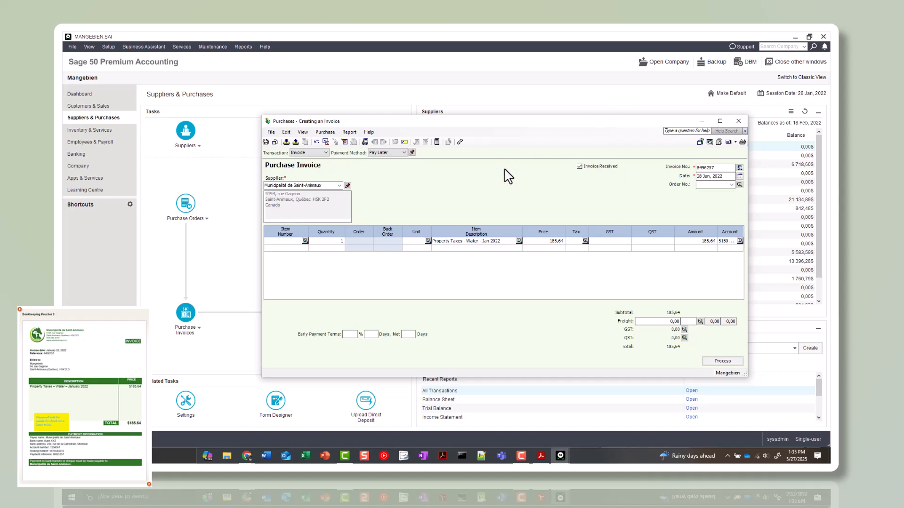
Review the purchase transaction detail for the January water tax and process the invoice
{"action": "key", "text": "ctrl+j"}
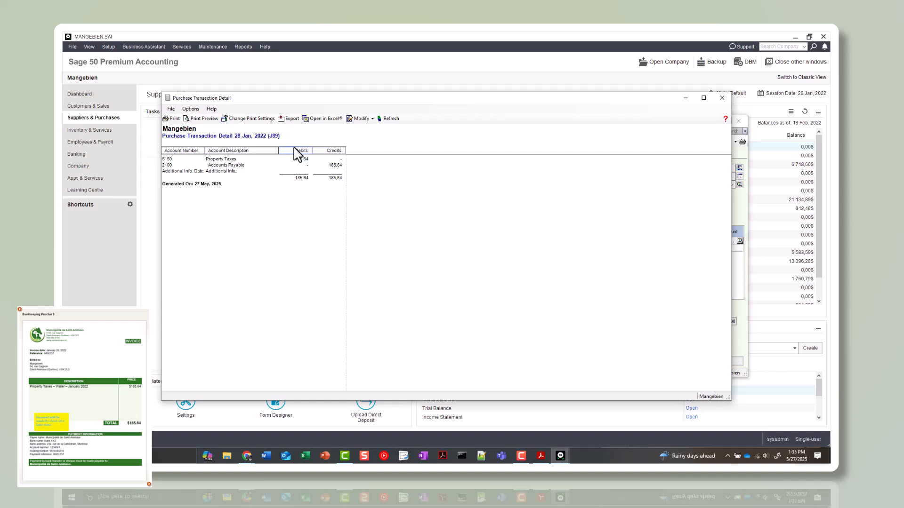
{"action": "left_click", "coordinate": [722, 97]}
{"action": "left_click", "coordinate": [723, 361]}
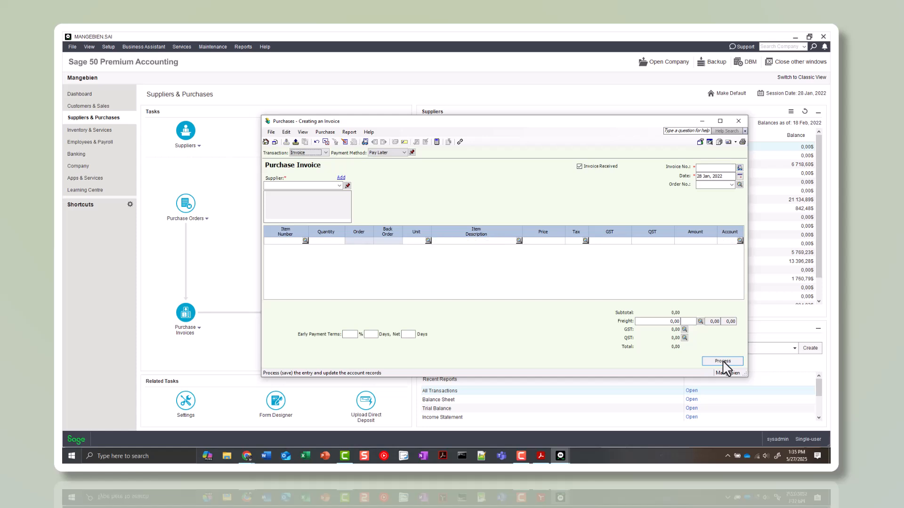
Set the next purchase invoice's supplier to Revenu Québec (RQ) and its invoice number to 21628931
{"action": "left_click", "coordinate": [305, 186]}
{"action": "type", "text": "Revenu Québec (RQ)"}
{"action": "key", "text": "Tab"}
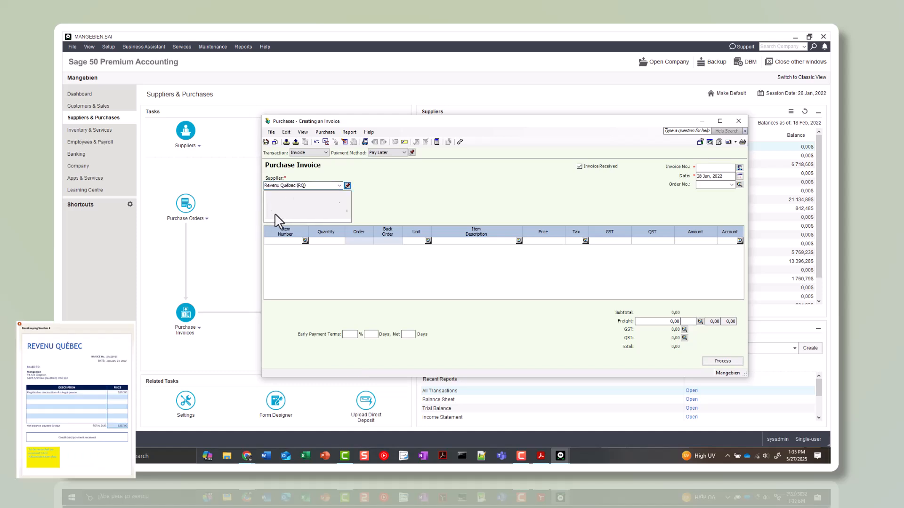
{"action": "left_click", "coordinate": [709, 168]}
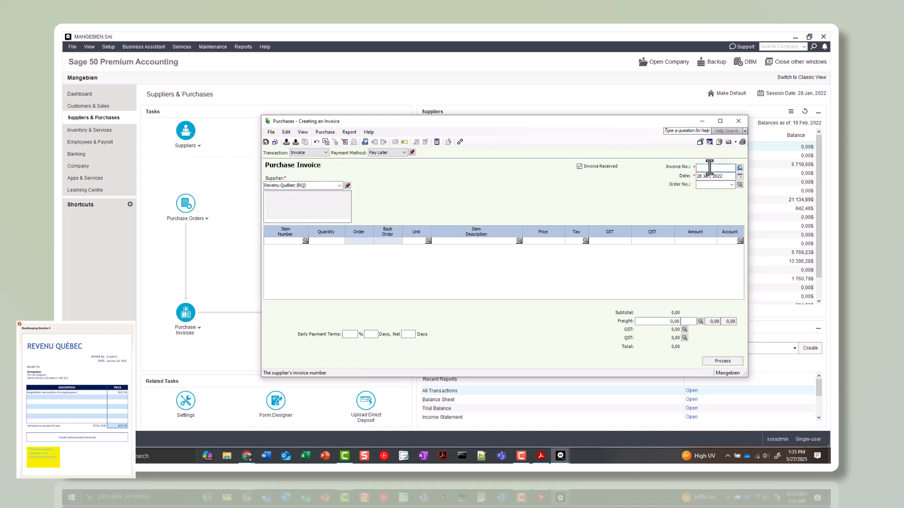
{"action": "type", "text": "21628931"}
{"action": "key", "text": "Tab"}
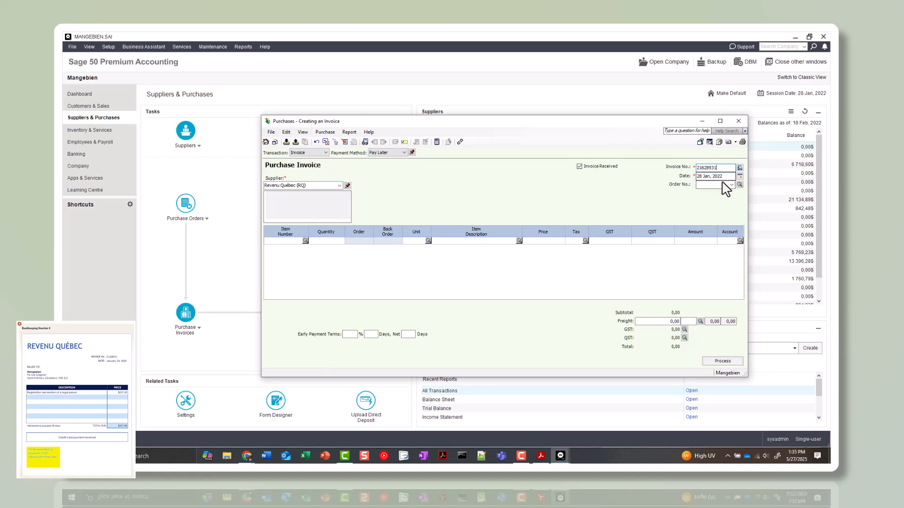
Date the Revenu Québec invoice 24 Jan, 2022 and set its payment method to CarteCrédit
{"action": "left_click", "coordinate": [740, 176]}
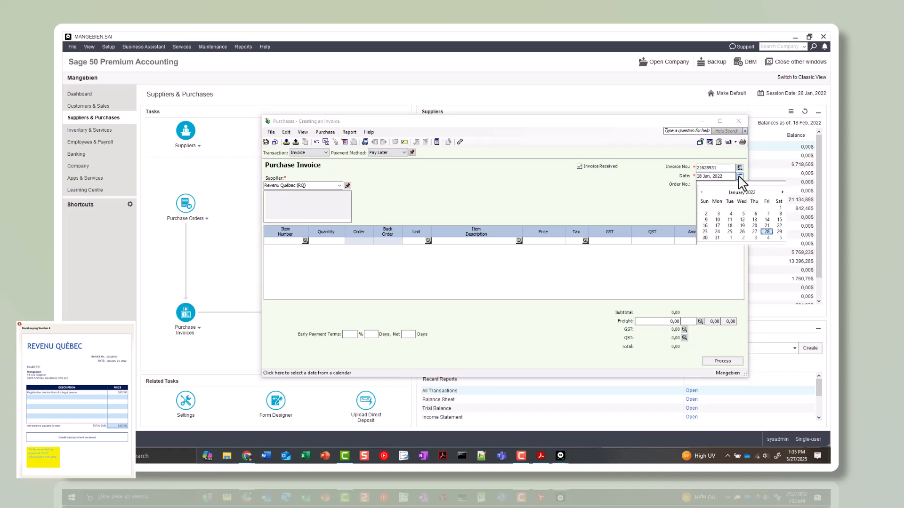
{"action": "left_click", "coordinate": [719, 237]}
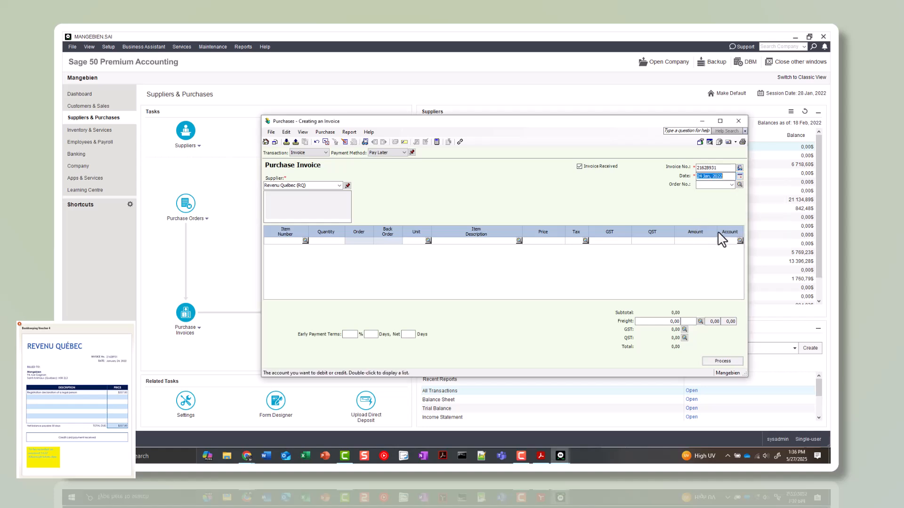
{"action": "left_click", "coordinate": [398, 154]}
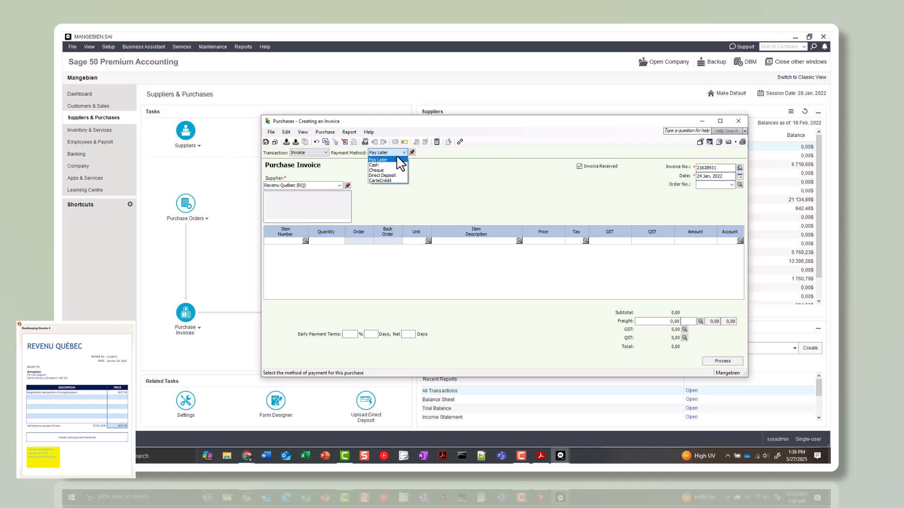
{"action": "left_click", "coordinate": [396, 184]}
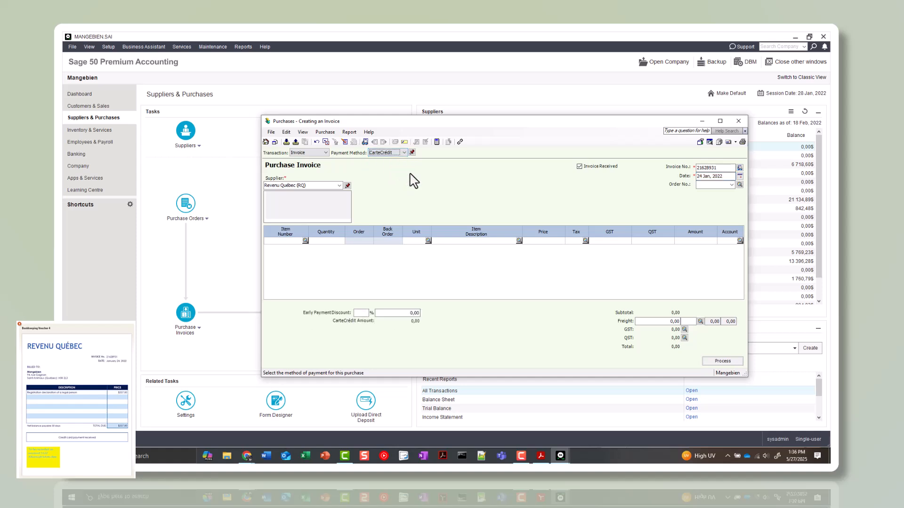
Enter the invoice line with quantity 1, description "Reg Declaration of a legal person", a price of 337,00 and account 5510
{"action": "left_click", "coordinate": [326, 241]}
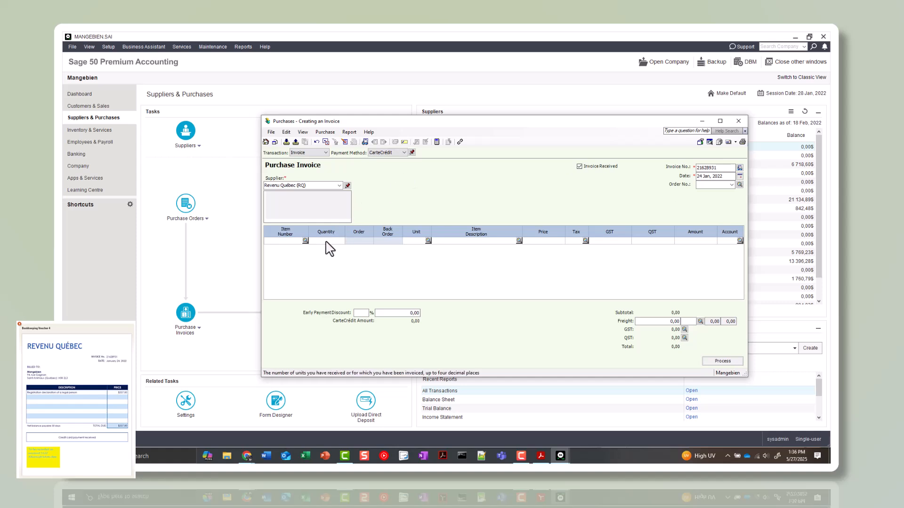
{"action": "type", "text": "1"}
{"action": "key", "text": "Tab"}
{"action": "left_click", "coordinate": [453, 241]}
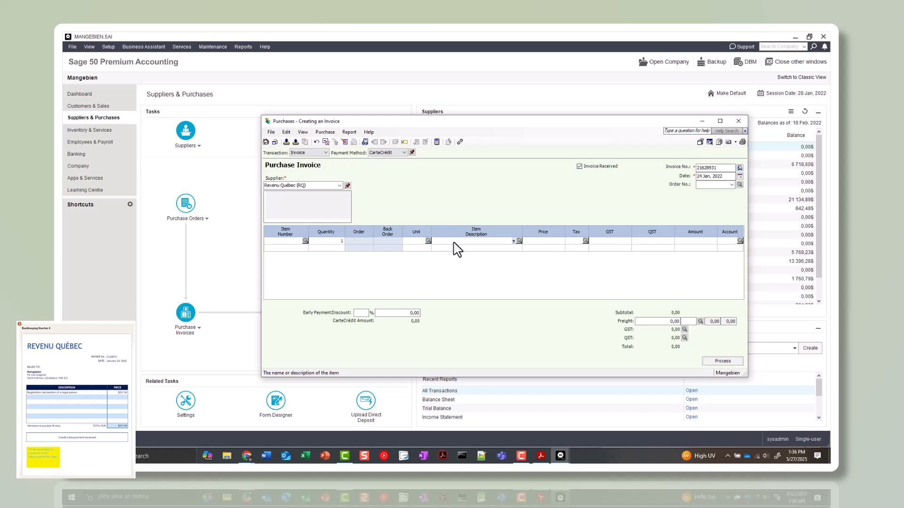
{"action": "type", "text": "Req"}
{"action": "type", "text": " Declaratio"}
{"action": "type", "text": "n of a legal person"}
{"action": "key", "text": "Tab"}
{"action": "type", "text": "337"}
{"action": "key", "text": "Tab"}
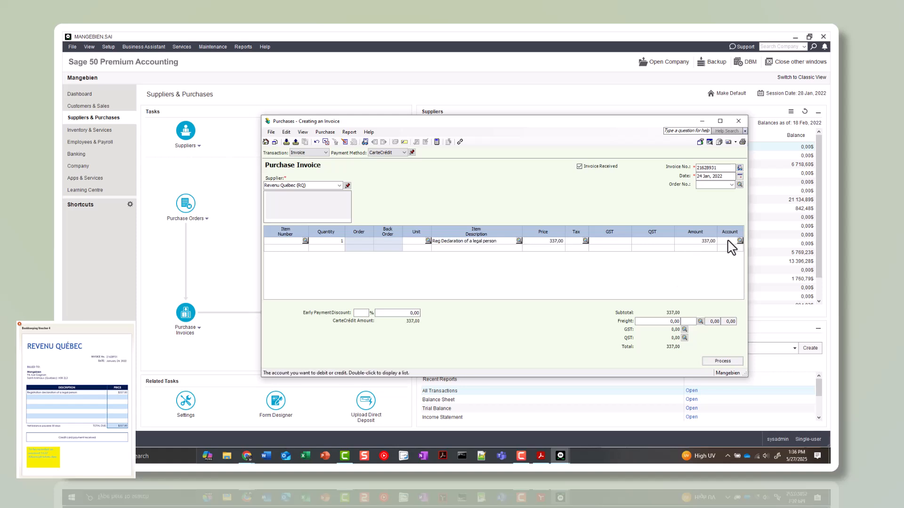
{"action": "type", "text": "5510"}
{"action": "key", "text": "Tab"}
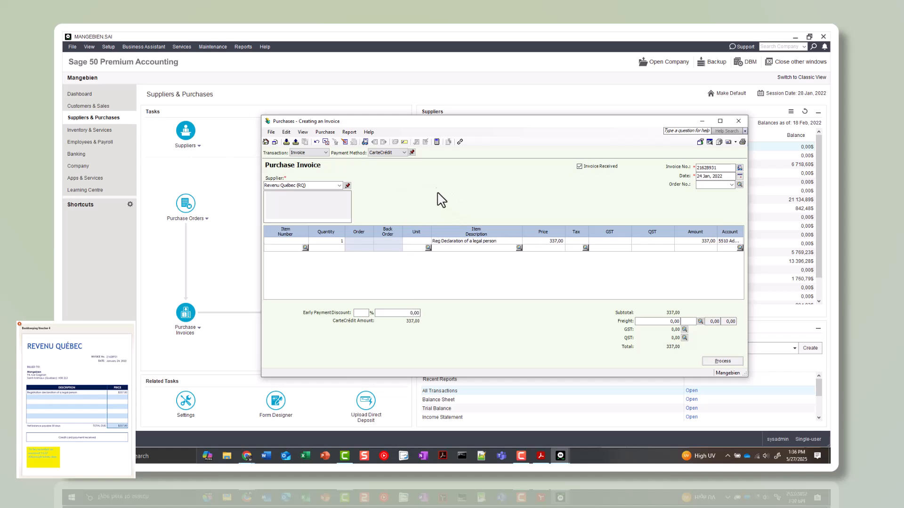
Review the Revenu Québec transaction detail, then process the invoice and close the purchase invoice window
{"action": "key", "text": "ctrl+j"}
{"action": "left_click", "coordinate": [711, 364]}
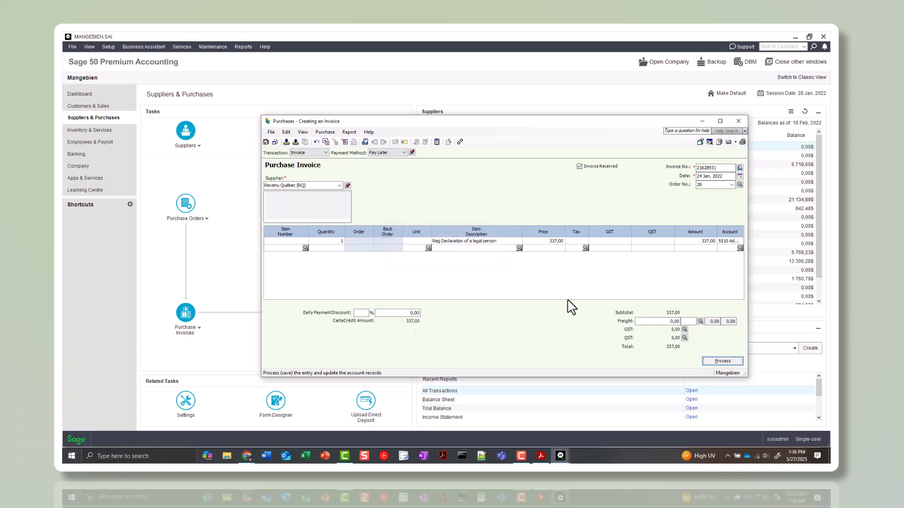
{"action": "left_click", "coordinate": [738, 122]}
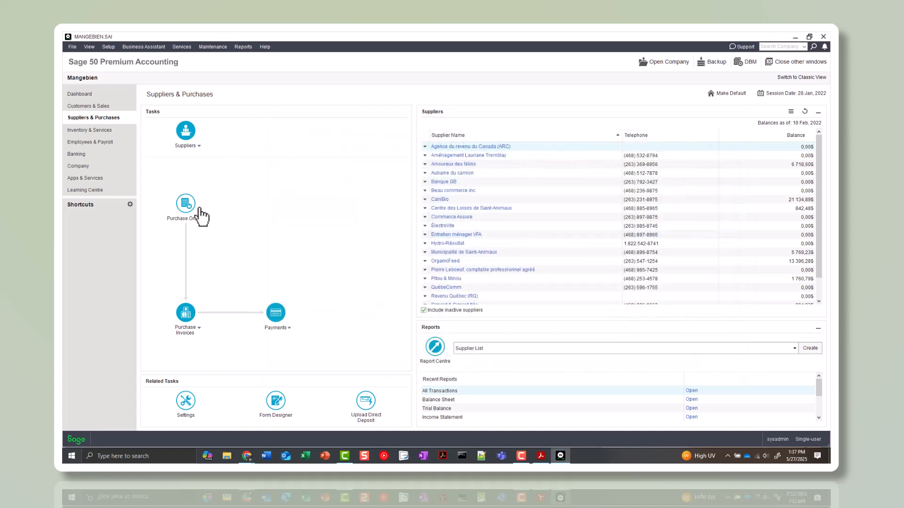
Find the recorded Revenu Québec purchase invoice by its transaction number, view it and close it
{"action": "left_click", "coordinate": [198, 328]}
{"action": "mouse_move", "coordinate": [201, 345]}
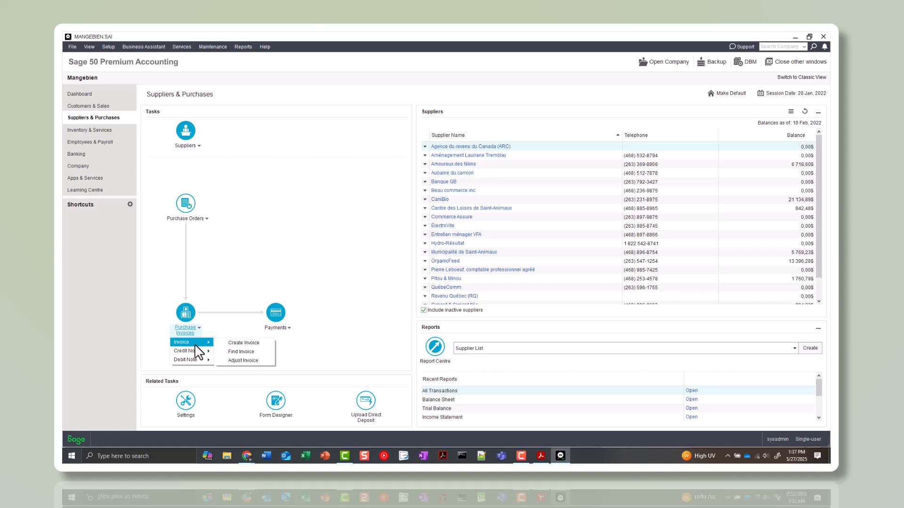
{"action": "left_click", "coordinate": [234, 355]}
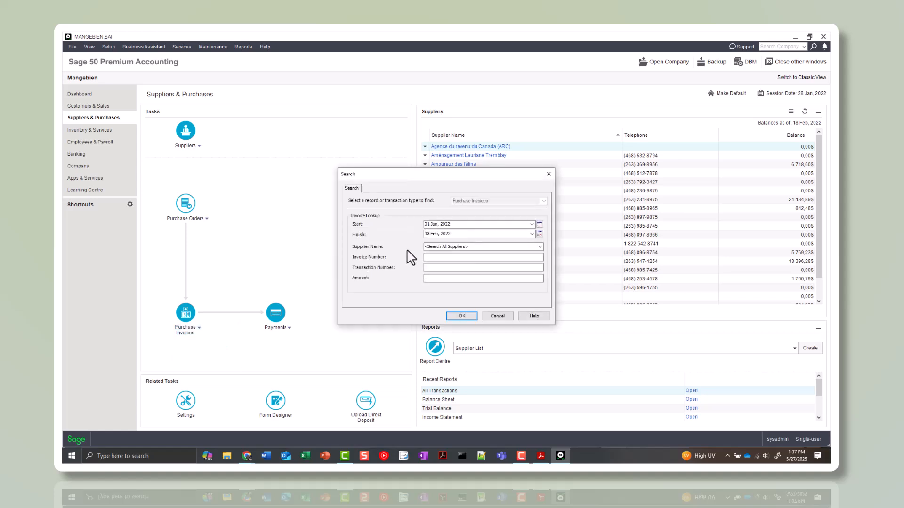
{"action": "left_click", "coordinate": [441, 268]}
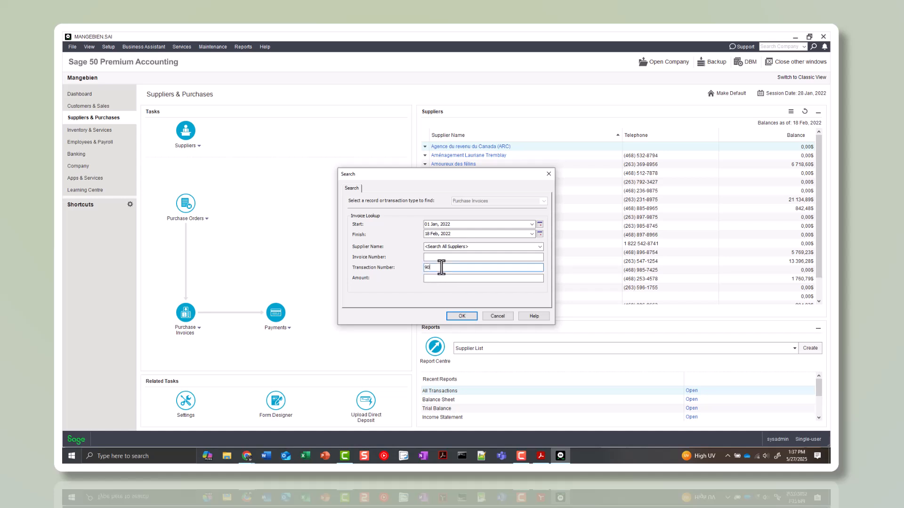
{"action": "left_click", "coordinate": [468, 317]}
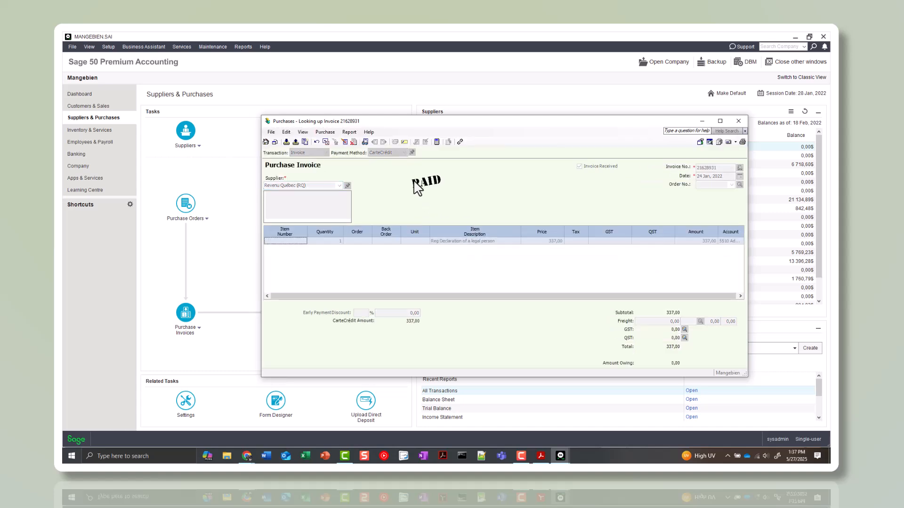
{"action": "left_click", "coordinate": [738, 121]}
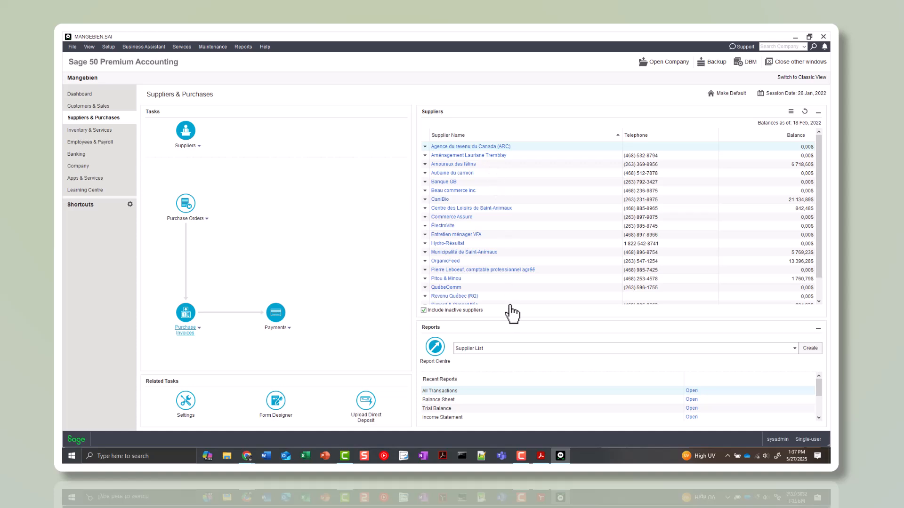
Generate the detailed Supplier Aged report for Municipalité de Saint-Animaux only, as at 28 Jan, 2022
{"action": "left_click", "coordinate": [243, 47]}
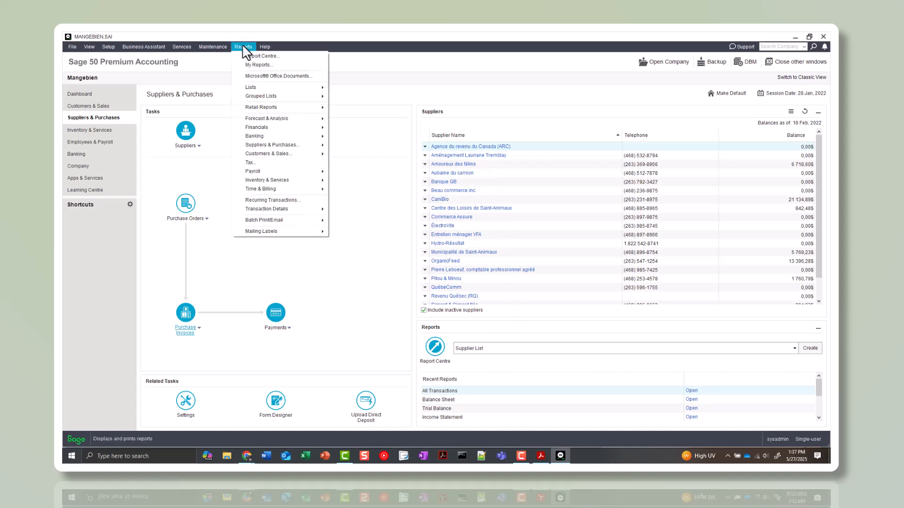
{"action": "mouse_move", "coordinate": [299, 146]}
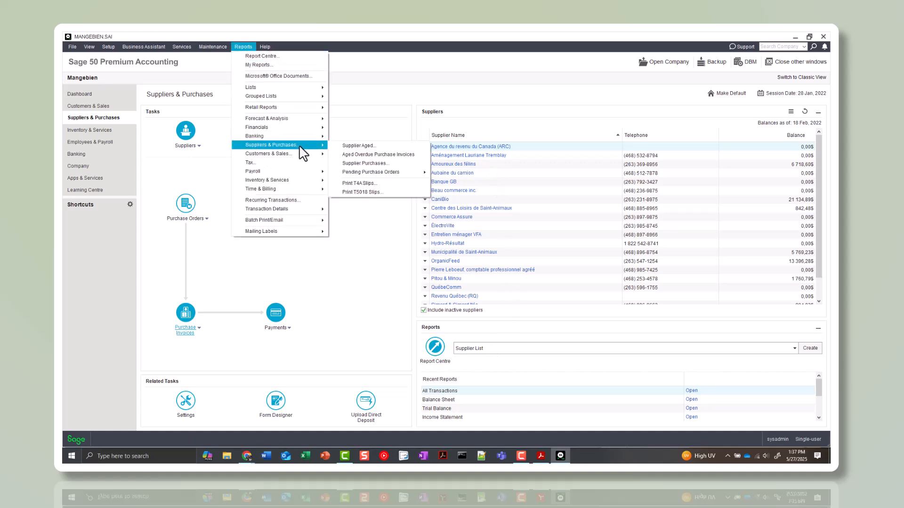
{"action": "left_click", "coordinate": [349, 145]}
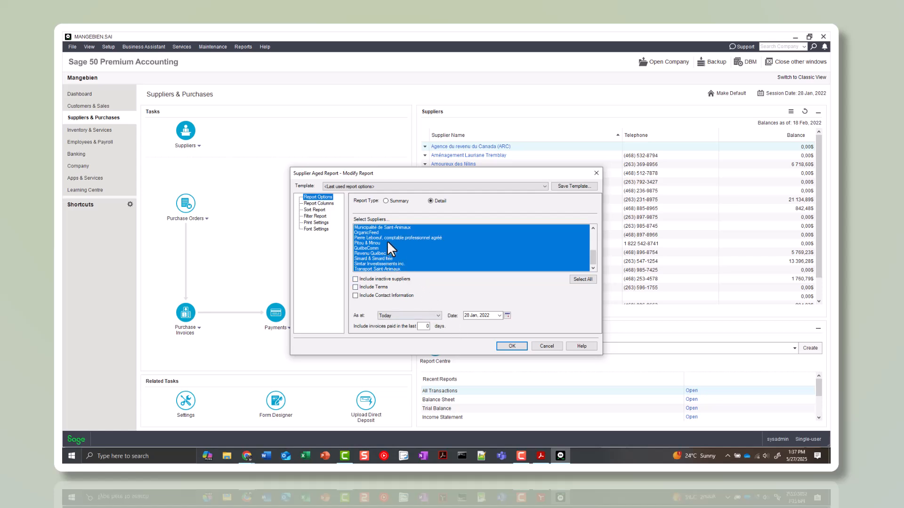
{"action": "left_click", "coordinate": [387, 227]}
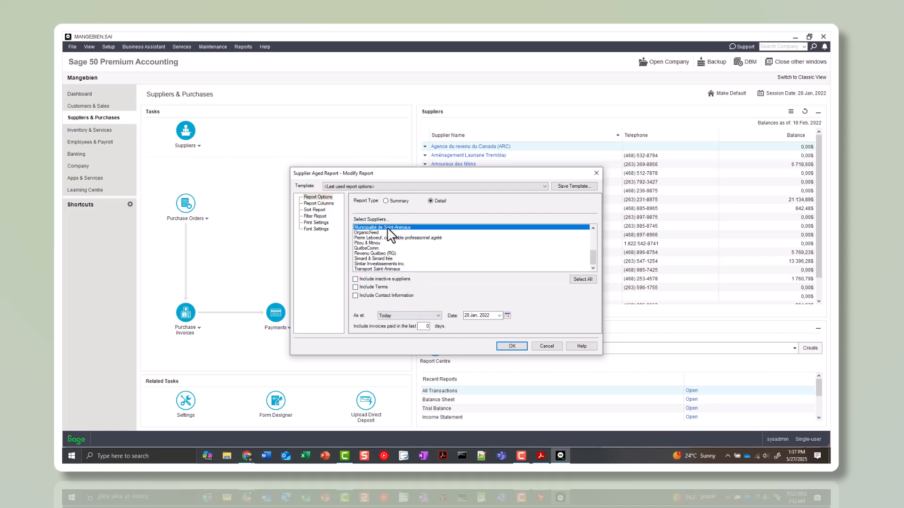
{"action": "left_click", "coordinate": [511, 347]}
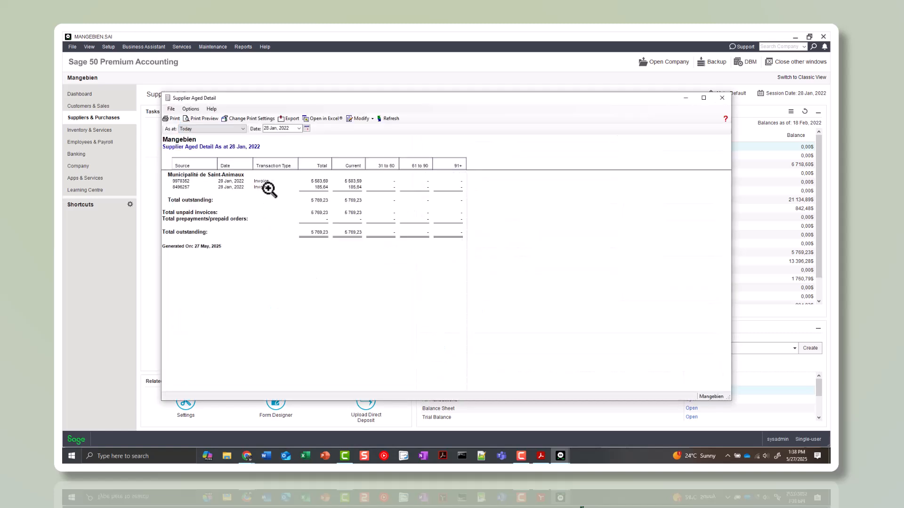
Open Municipalité de Saint-Animaux invoice 9978352 from the aged report to view it, then close the invoice and the report
{"action": "double_click", "coordinate": [186, 181]}
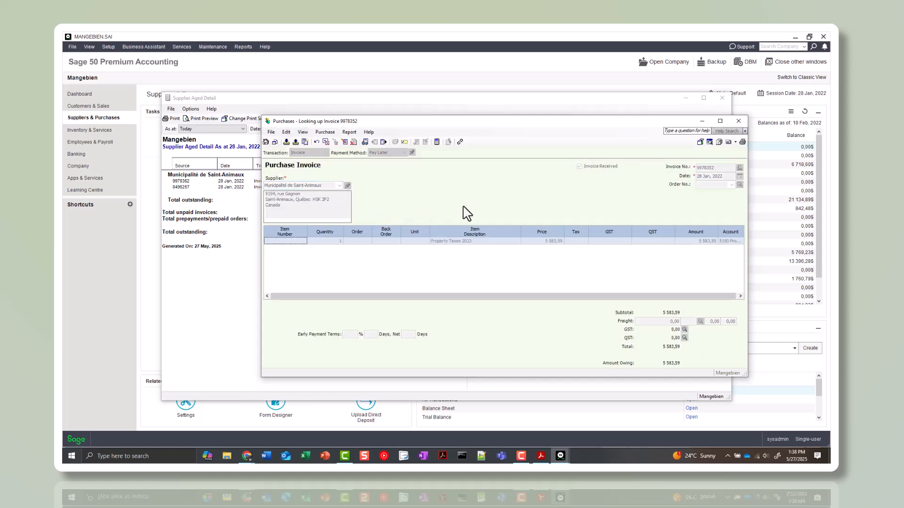
{"action": "left_click", "coordinate": [737, 121]}
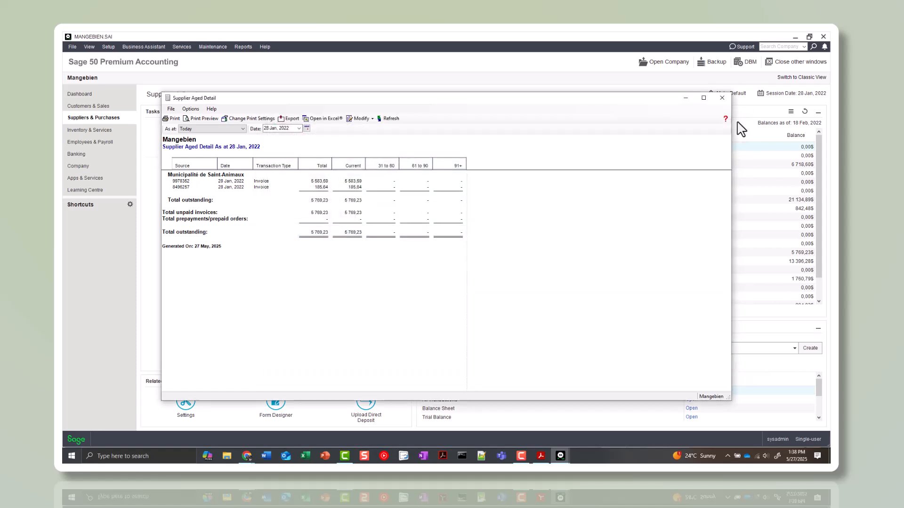
{"action": "left_click", "coordinate": [722, 99]}
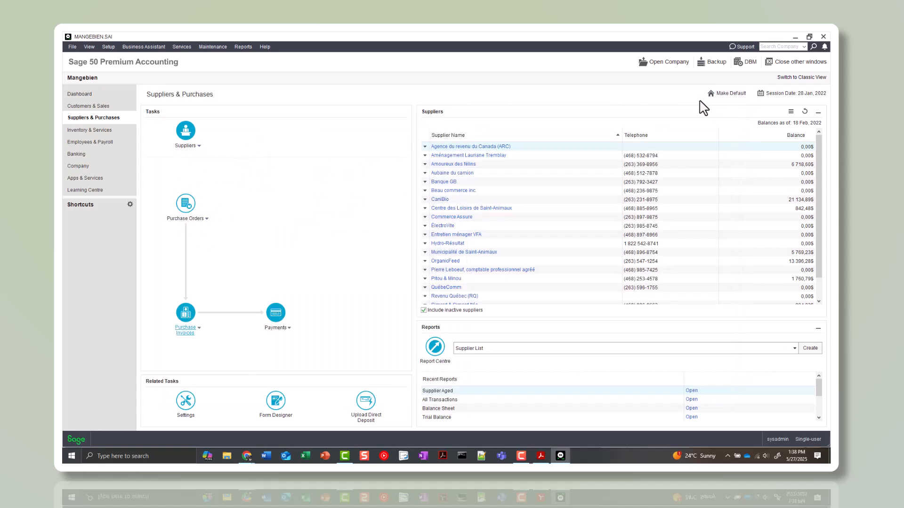
Exit the company, choosing to back it up first, and name the backup file "Mangebien - 2025.05.27"
{"action": "left_click", "coordinate": [74, 50]}
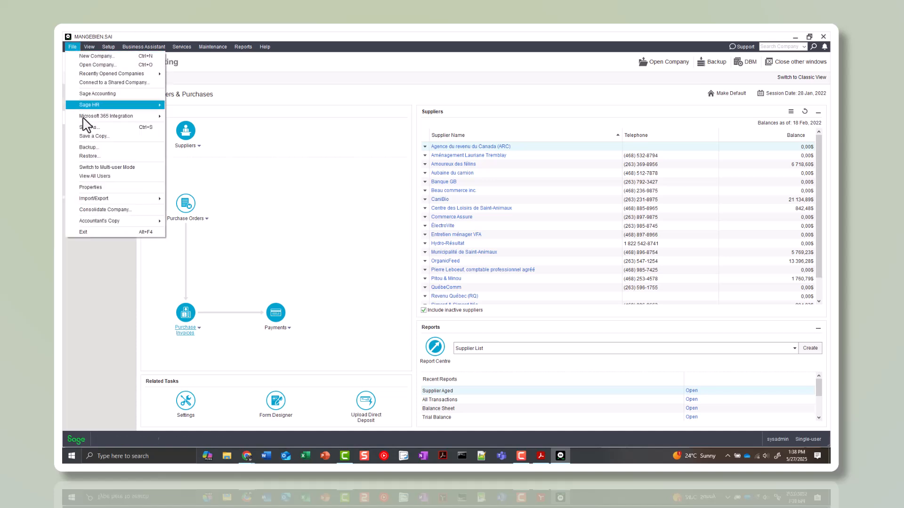
{"action": "left_click", "coordinate": [106, 232]}
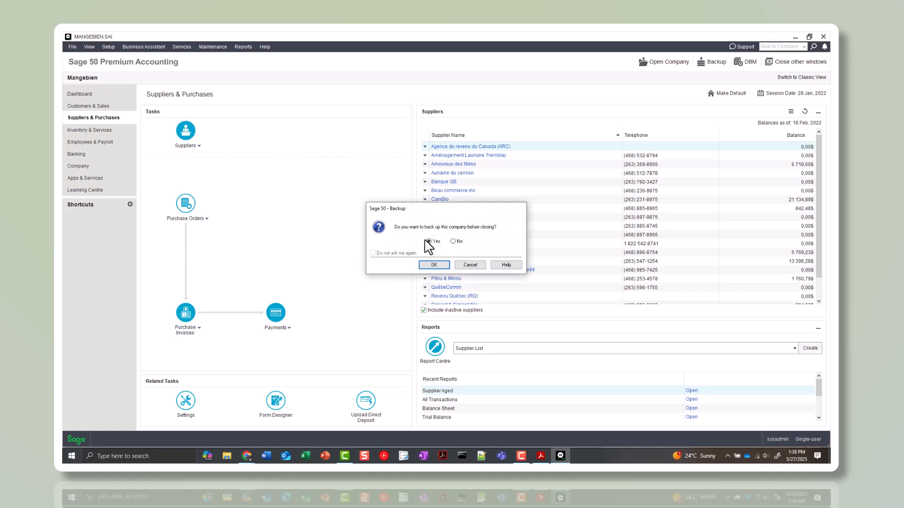
{"action": "left_click", "coordinate": [434, 265]}
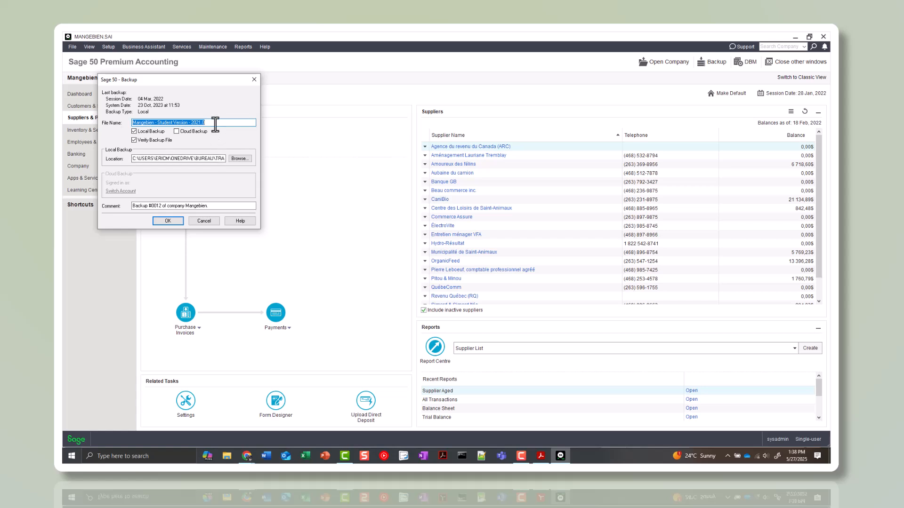
{"action": "left_click_drag", "start_coordinate": [215, 125], "coordinate": [157, 124]}
{"action": "type", "text": "2025"}
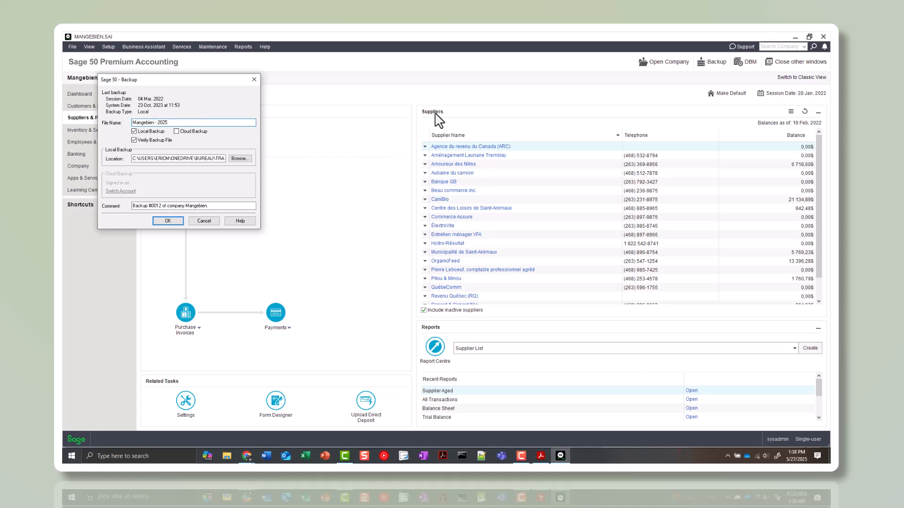
{"action": "type", "text": ".05.27"}
Create a new folder named "Sage Backup Files" in the user's profile folder and set it as the local backup location
{"action": "left_click", "coordinate": [241, 159]}
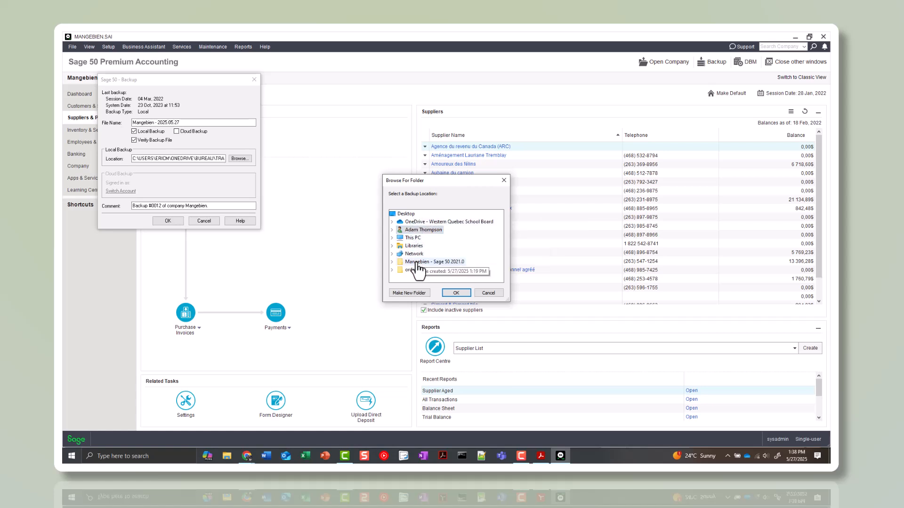
{"action": "left_click", "coordinate": [409, 294]}
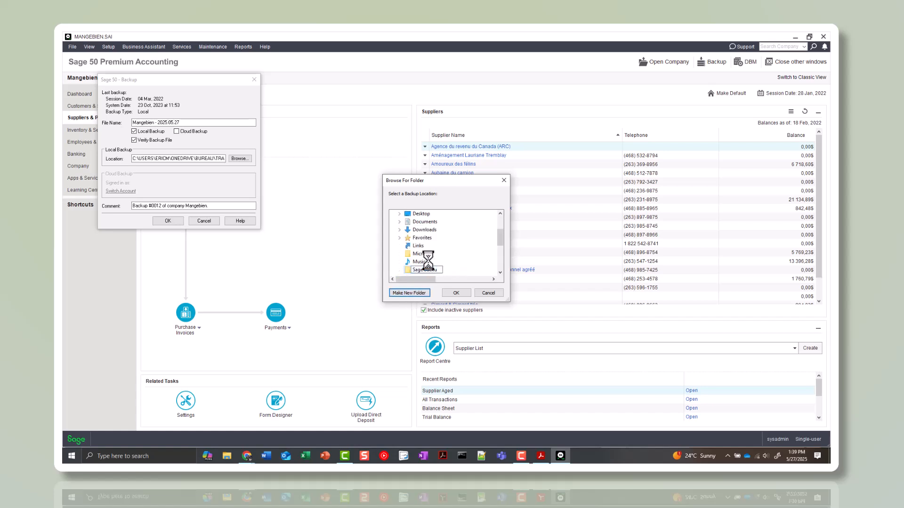
{"action": "left_click", "coordinate": [457, 295]}
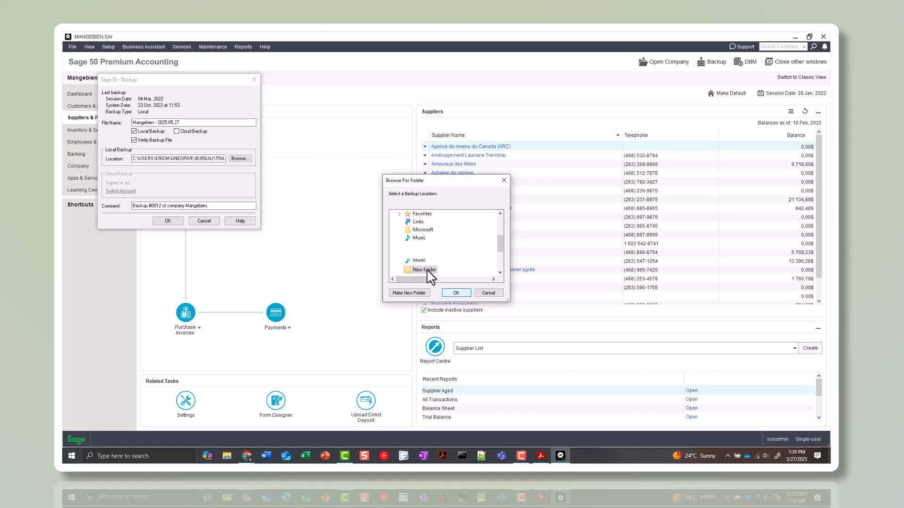
{"action": "key", "text": "Return"}
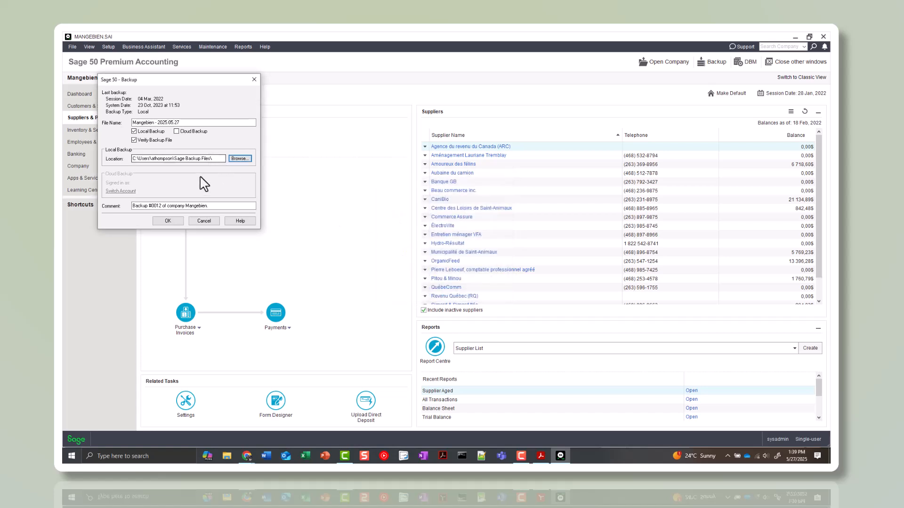
Run the local backup of the Mangebien company with file verification and finish closing the company
{"action": "left_click", "coordinate": [185, 205]}
{"action": "left_click", "coordinate": [172, 223]}
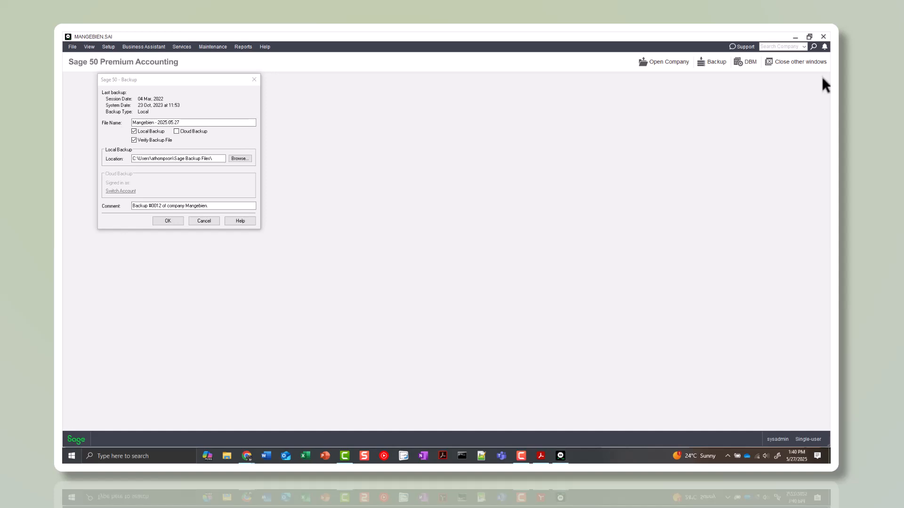
{"action": "left_click", "coordinate": [240, 177]}
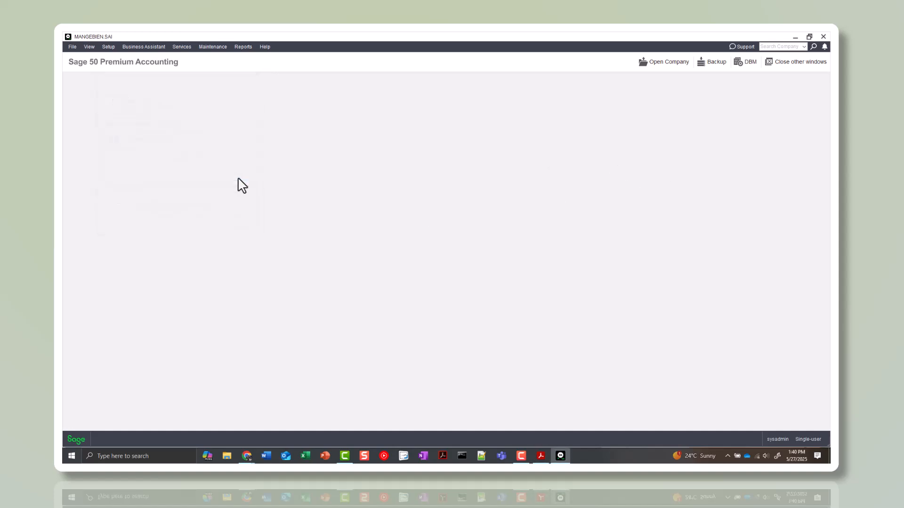